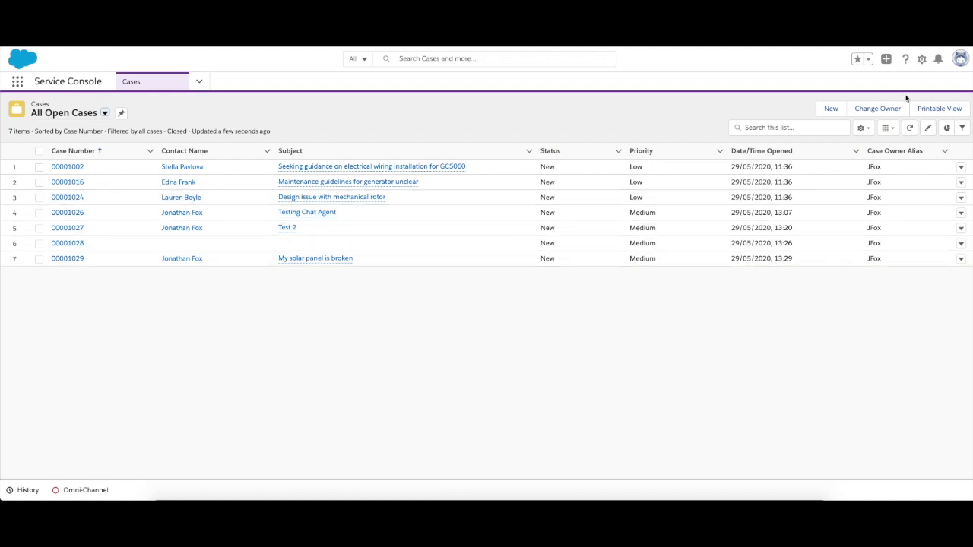
Open Service Setup, search the setup flows for "chat", and start the Chat with Customers flow.
{"action": "left_click", "coordinate": [922, 60]}
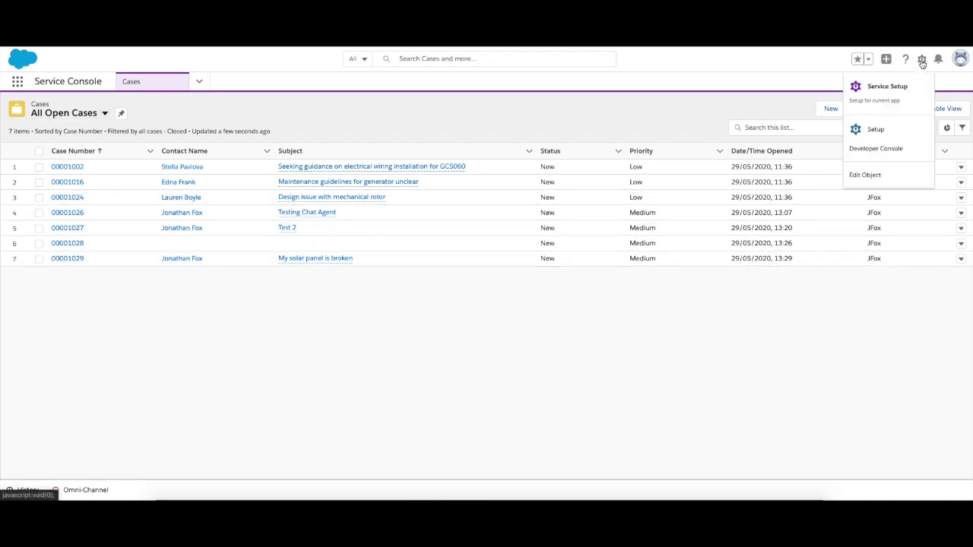
{"action": "left_click", "coordinate": [886, 94]}
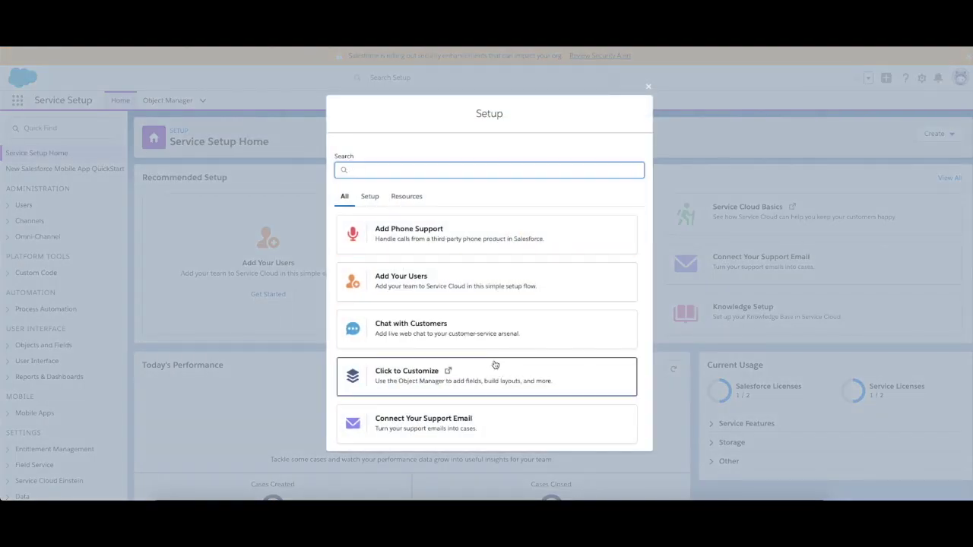
{"action": "scroll", "coordinate": [494, 368], "scroll_direction": "down", "scroll_amount": 1}
{"action": "scroll", "coordinate": [495, 368], "scroll_direction": "down", "scroll_amount": 10}
{"action": "scroll", "coordinate": [494, 365], "scroll_direction": "up", "scroll_amount": 10}
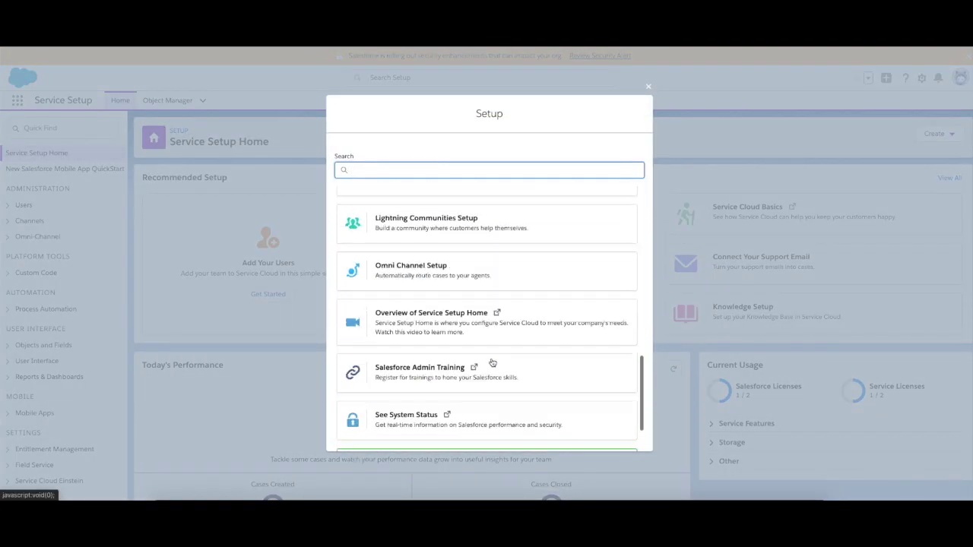
{"action": "scroll", "coordinate": [475, 278], "scroll_direction": "up", "scroll_amount": 1}
{"action": "type", "text": "chat"}
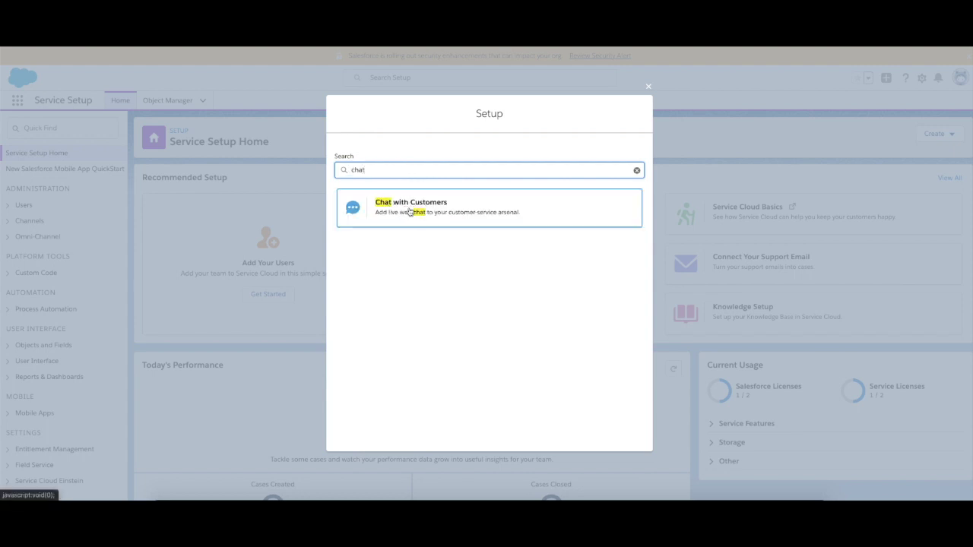
{"action": "left_click", "coordinate": [409, 212]}
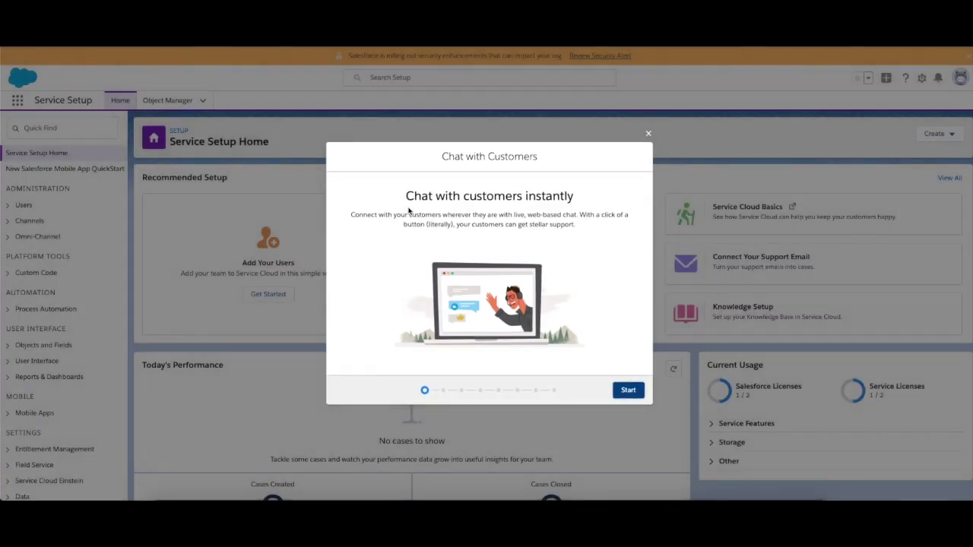
{"action": "left_click", "coordinate": [627, 391]}
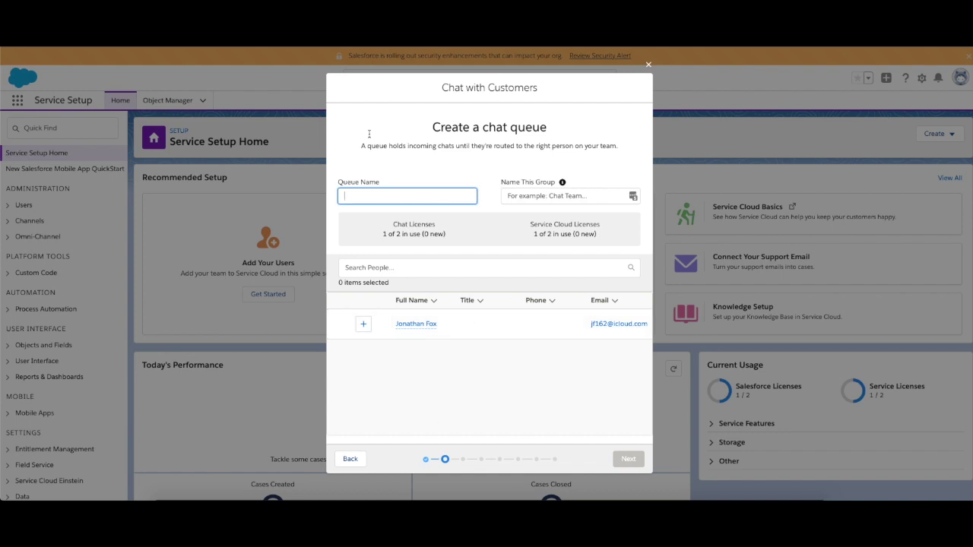
Name the chat queue "Chat 2" and add the listed person as its member.
{"action": "type", "text": "Chat 2"}
{"action": "left_click", "coordinate": [458, 163]}
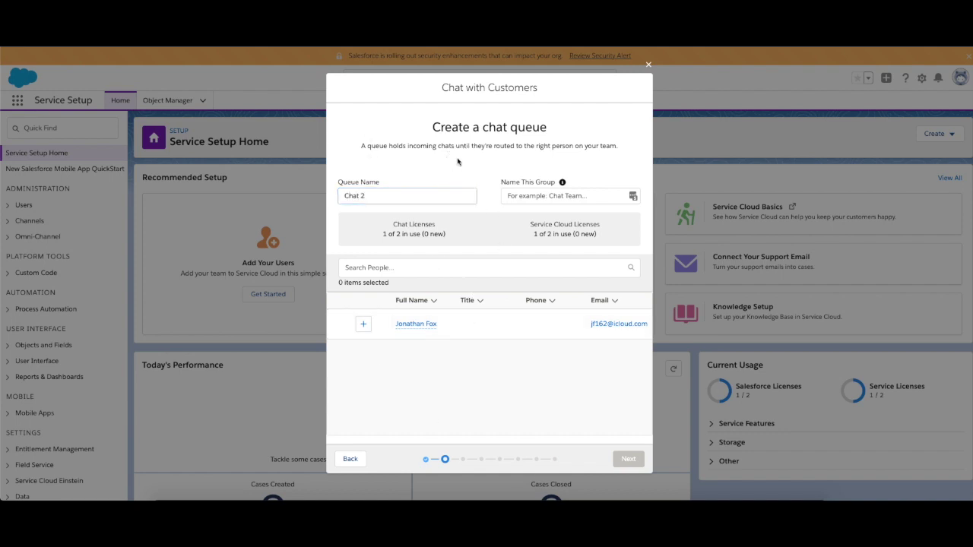
{"action": "left_click", "coordinate": [508, 199]}
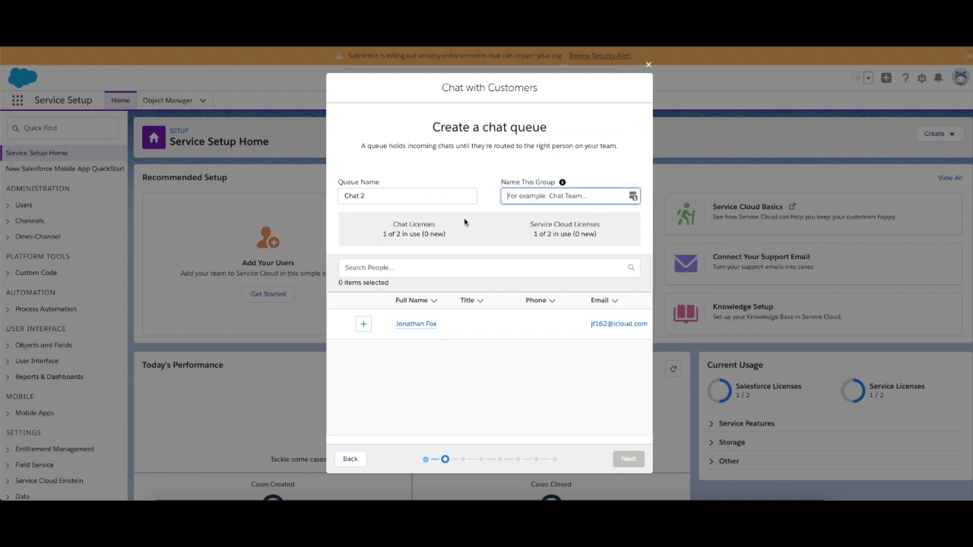
{"action": "left_click", "coordinate": [364, 324]}
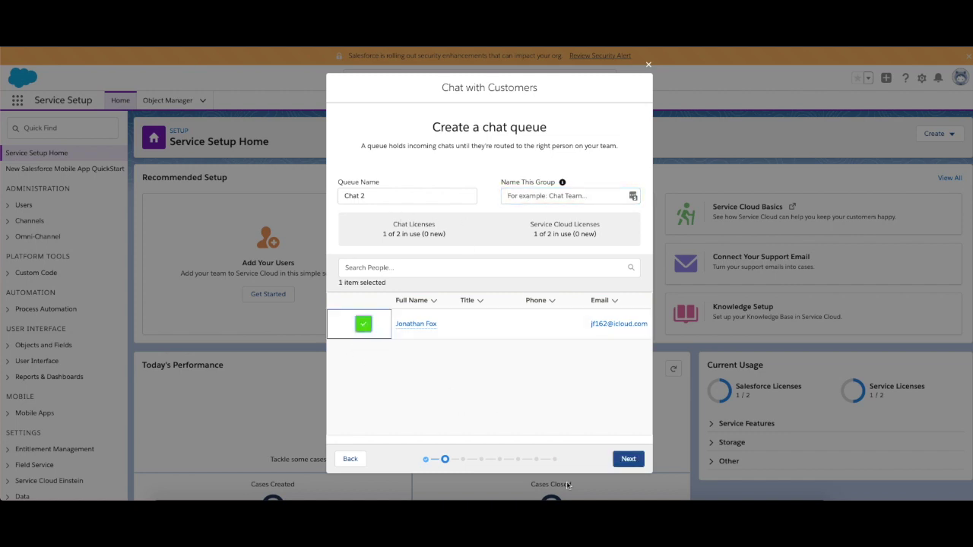
{"action": "left_click", "coordinate": [622, 459]}
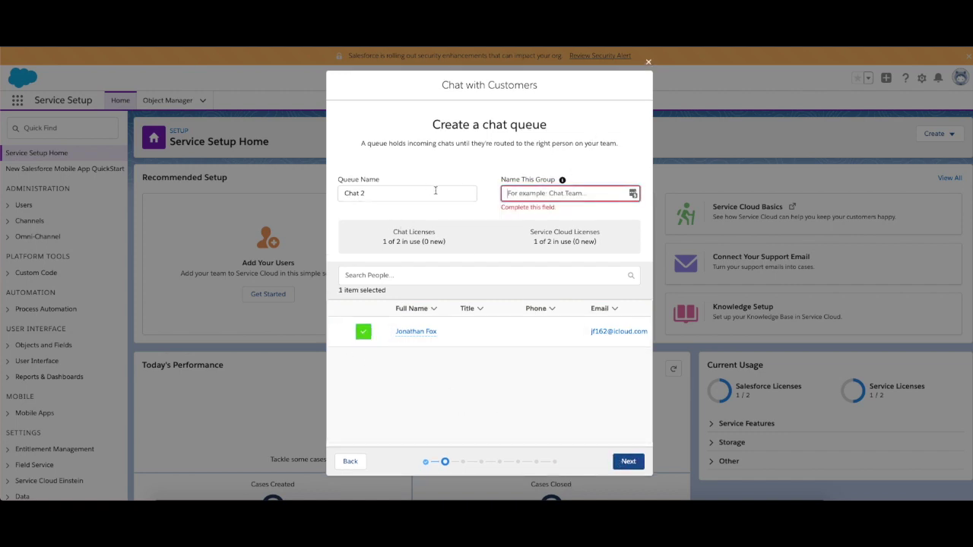
Name the agent group "Chat 2", matching the queue name, and submit the queue details.
{"action": "left_click_drag", "start_coordinate": [338, 191], "coordinate": [390, 190]}
{"action": "key", "text": "ctrl+c"}
{"action": "left_click", "coordinate": [632, 193]}
{"action": "key", "text": "ctrl+v"}
{"action": "left_click", "coordinate": [628, 459]}
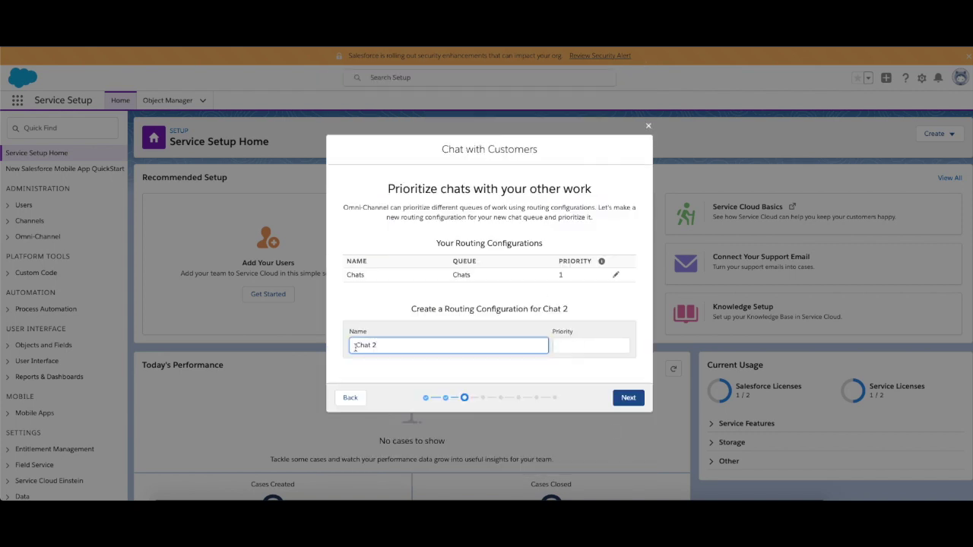
Set the Chat 2 routing configuration's priority to 2 and accept the default agent workload of work item size 5 and capacity 20.
{"action": "left_click", "coordinate": [581, 347]}
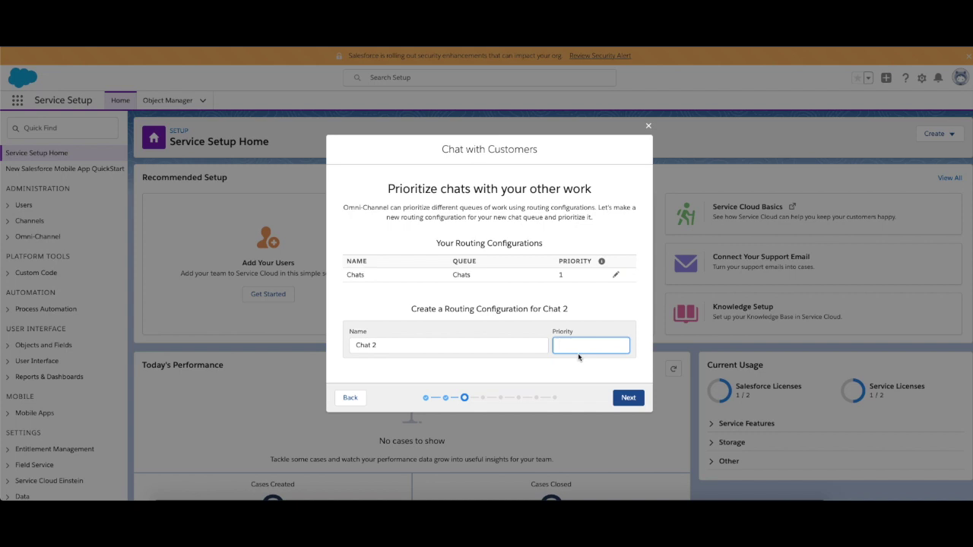
{"action": "type", "text": "2"}
{"action": "left_click", "coordinate": [618, 399]}
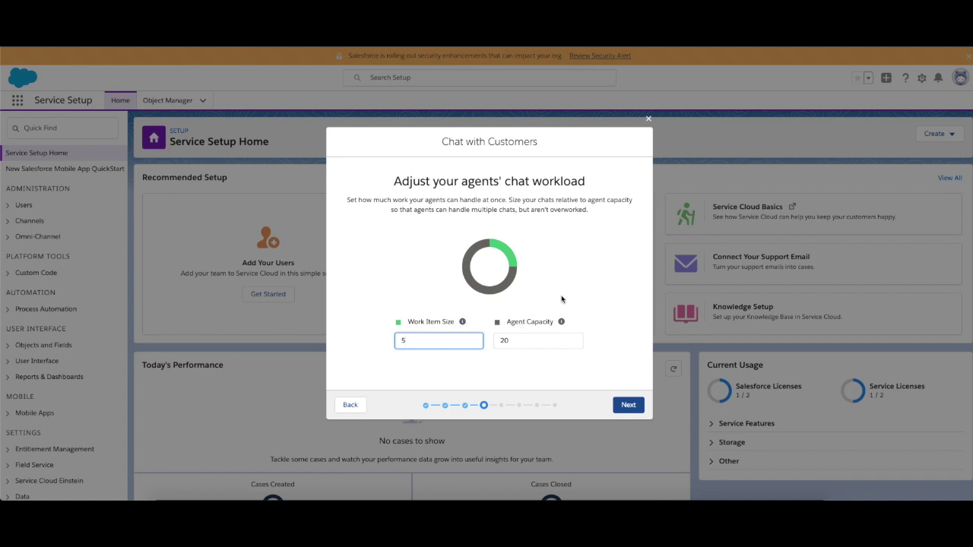
{"action": "left_click", "coordinate": [464, 324]}
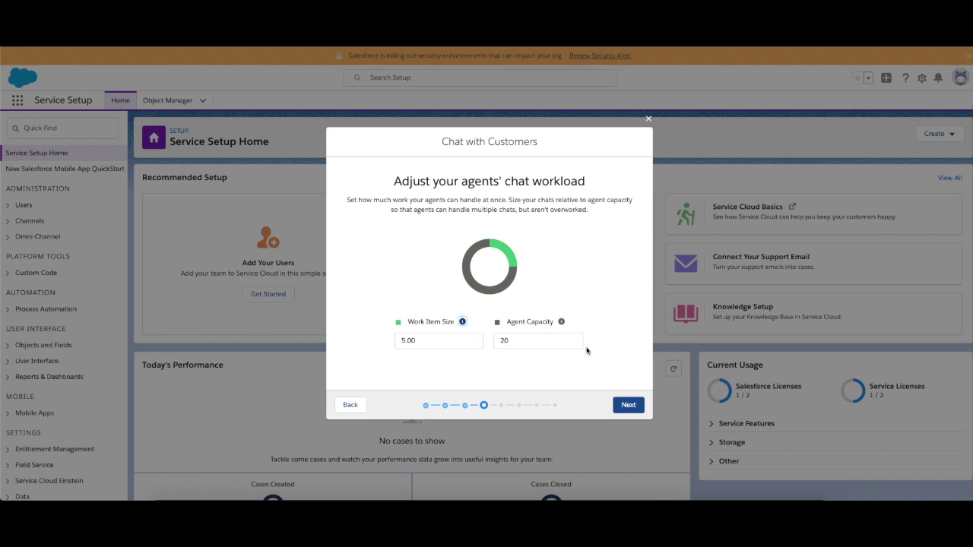
{"action": "left_click", "coordinate": [627, 405]}
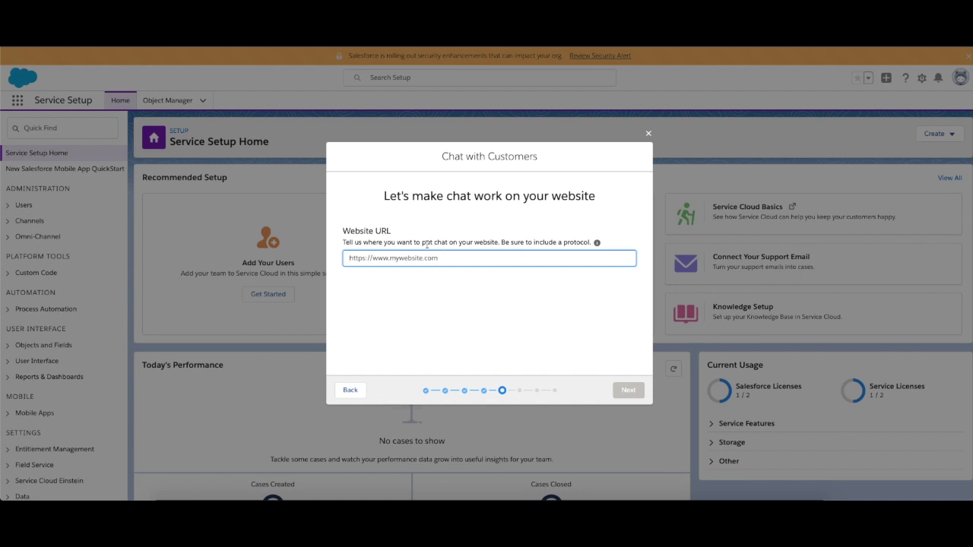
{"action": "left_click", "coordinate": [404, 256]}
{"action": "type", "text": "h"}
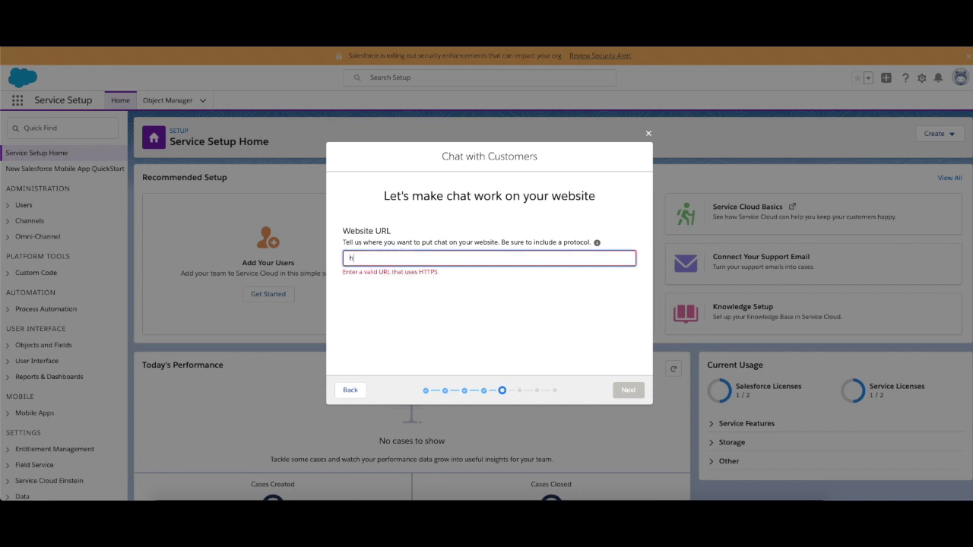
{"action": "type", "text": "ttps://"}
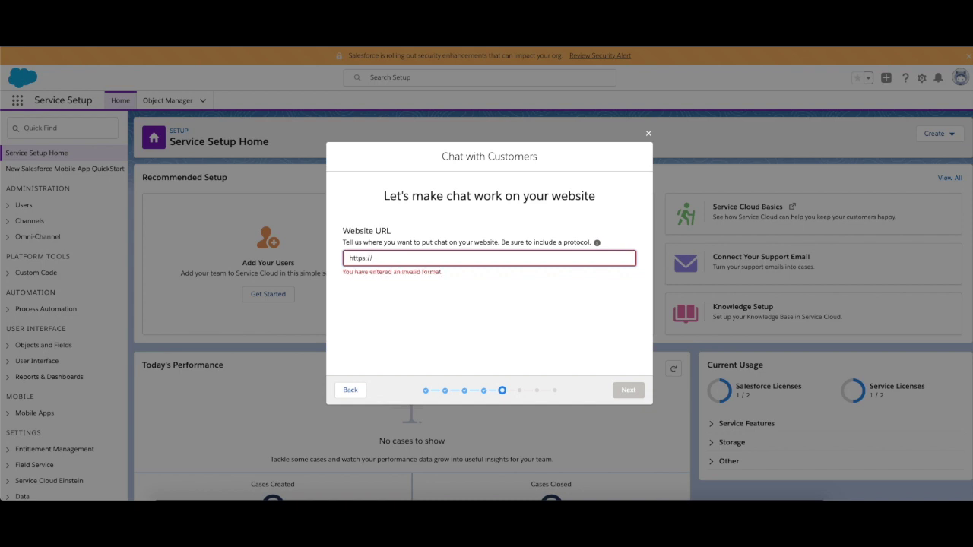
{"action": "type", "text": "*"}
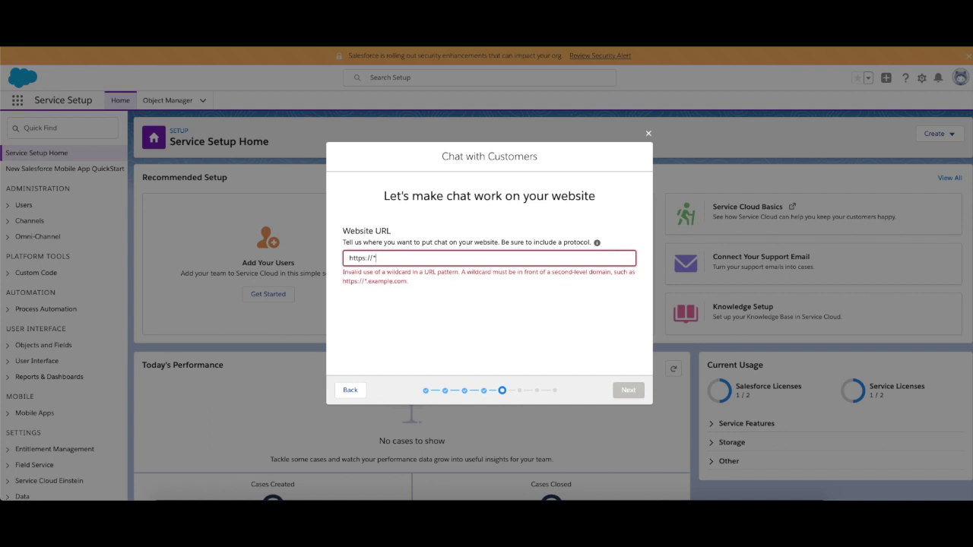
{"action": "type", "text": ".foce.com"}
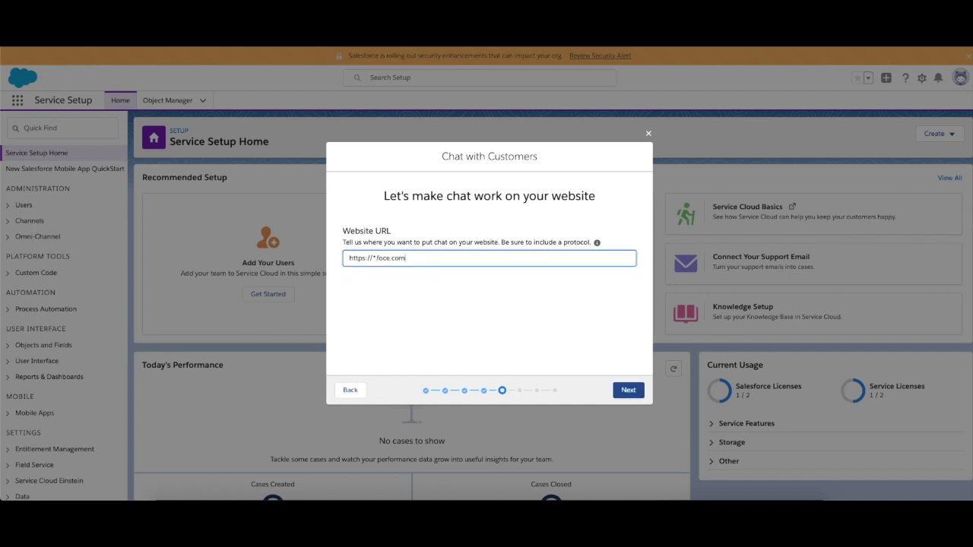
{"action": "left_click", "coordinate": [627, 390]}
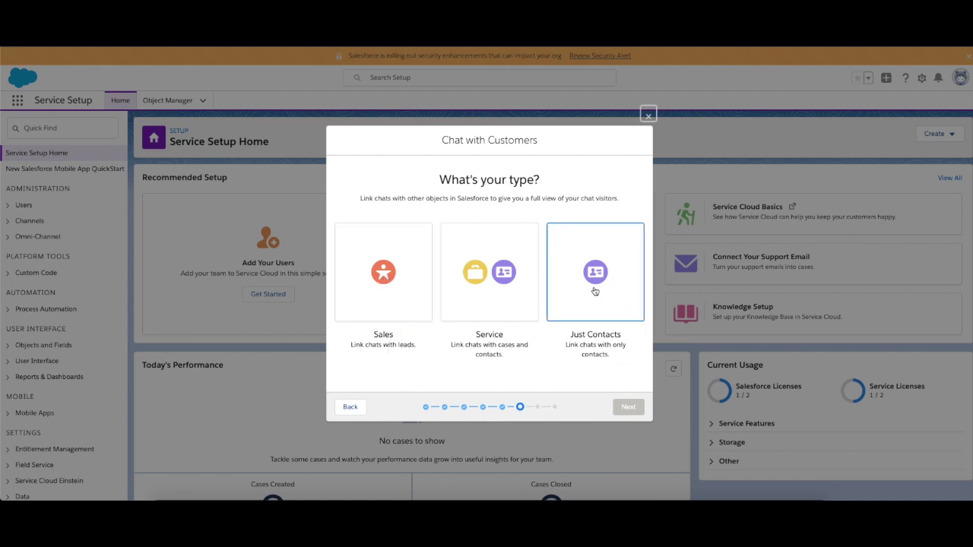
Complete the chat setup with the Service type and Offline Support left off, and leave the flow.
{"action": "left_click", "coordinate": [491, 285]}
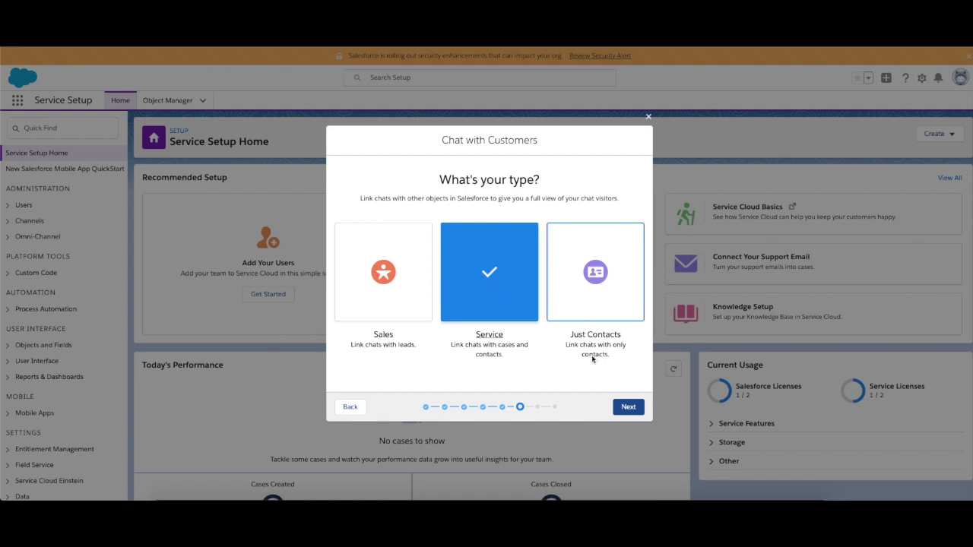
{"action": "left_click", "coordinate": [626, 407]}
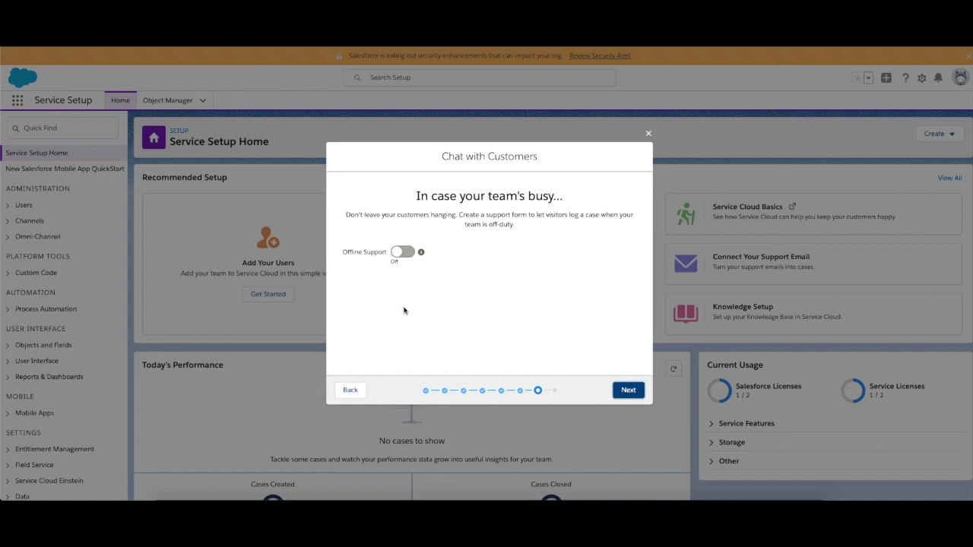
{"action": "left_click", "coordinate": [625, 391]}
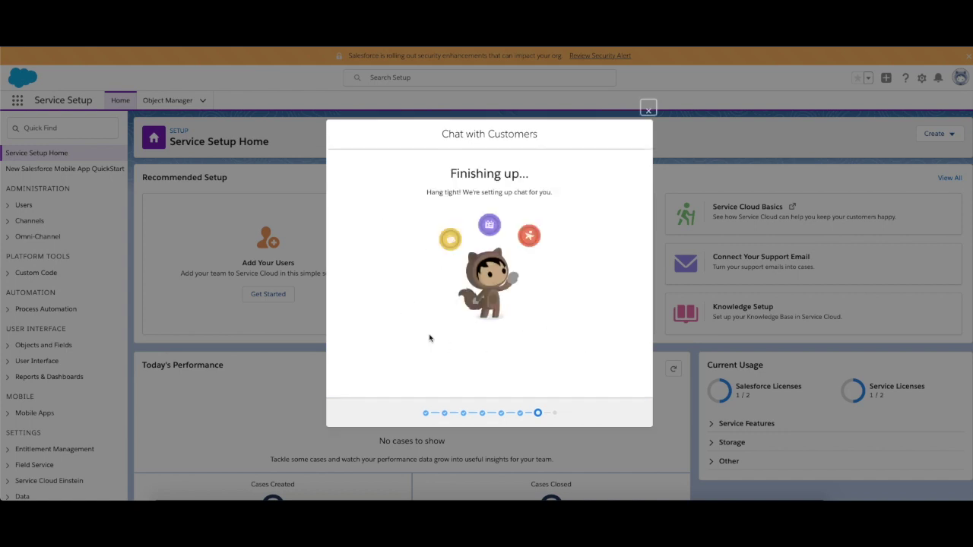
{"action": "left_click", "coordinate": [648, 109]}
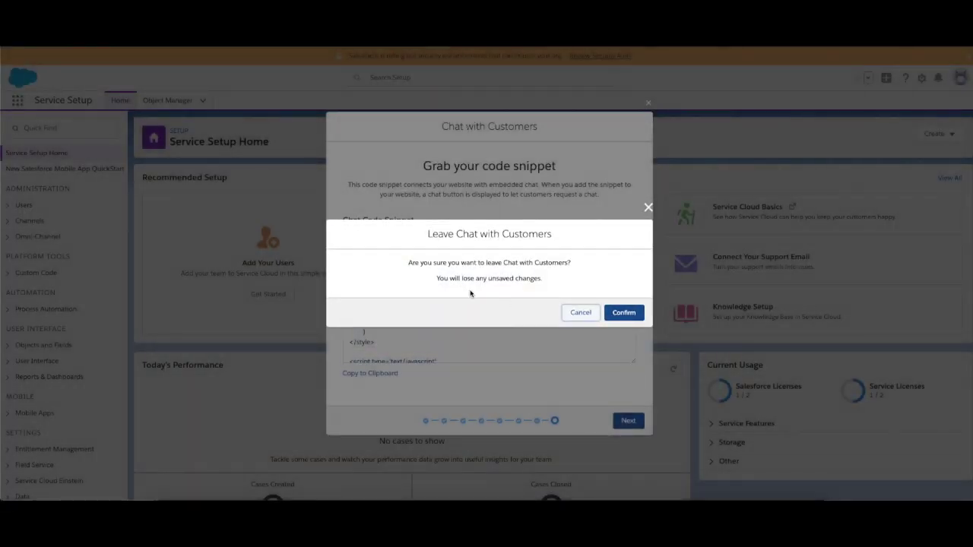
{"action": "left_click", "coordinate": [624, 312]}
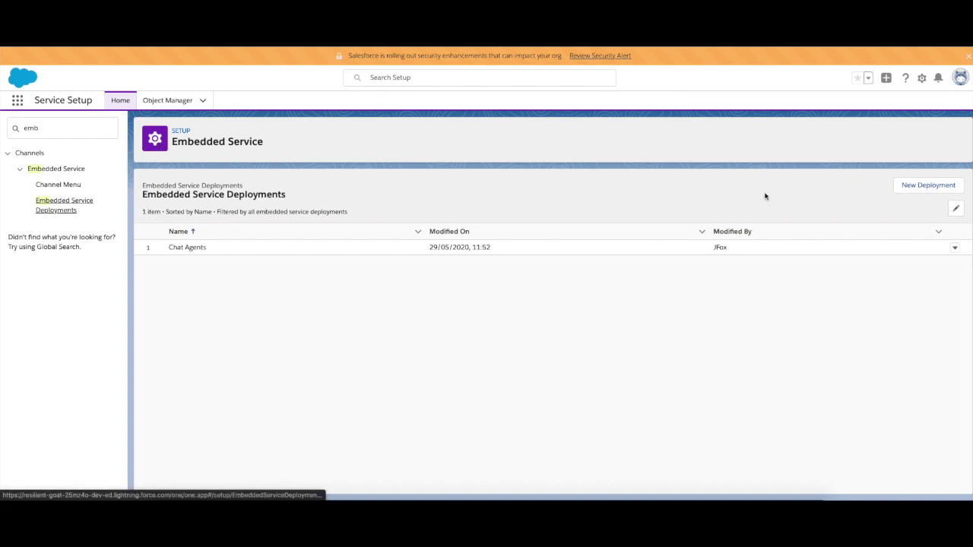
Check the Site Endpoint options for a new Embedded Service deployment and close the form without saving.
{"action": "left_click", "coordinate": [925, 187]}
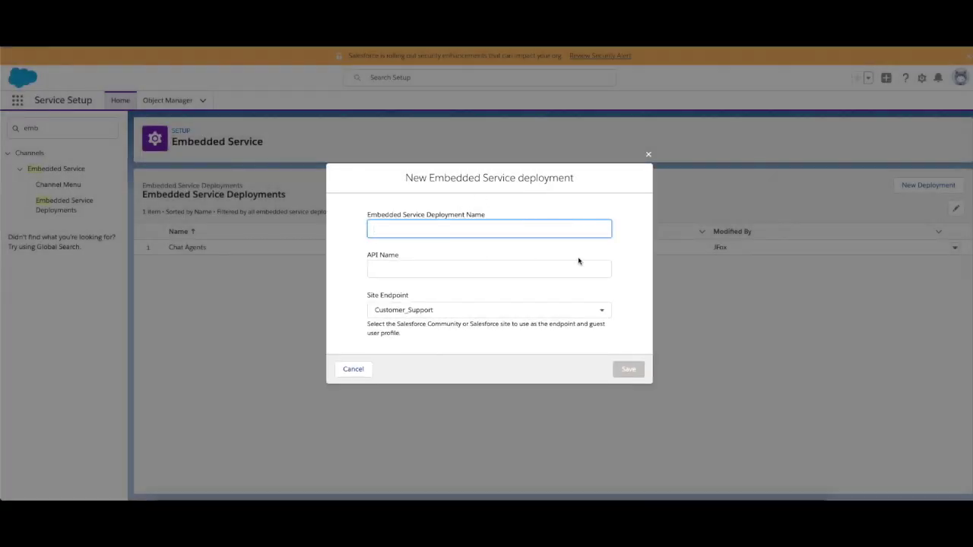
{"action": "left_click", "coordinate": [569, 314]}
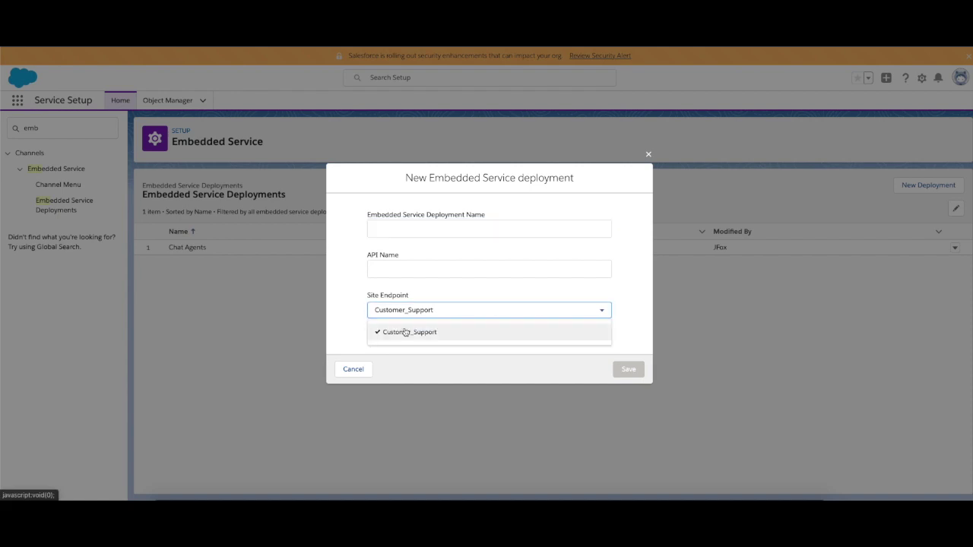
{"action": "left_click", "coordinate": [637, 169]}
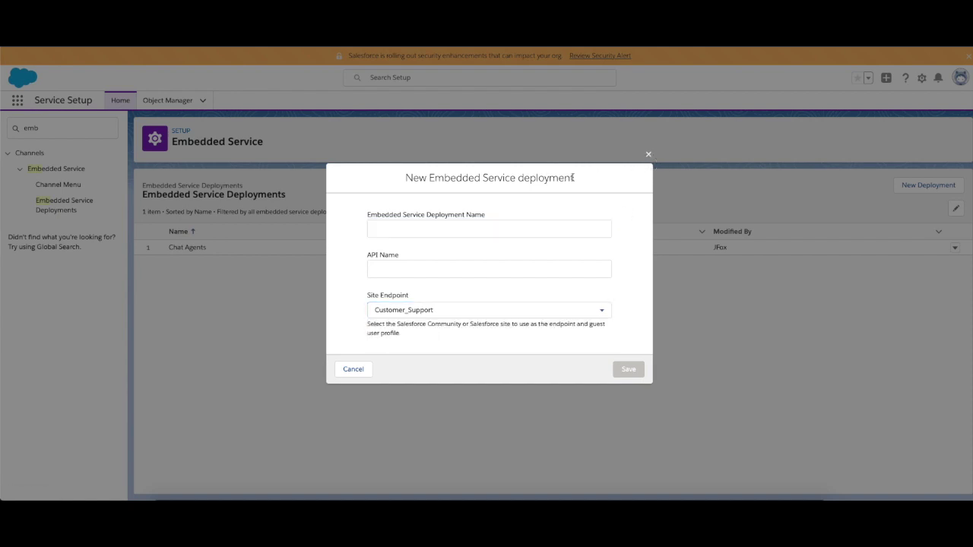
{"action": "left_click", "coordinate": [649, 154]}
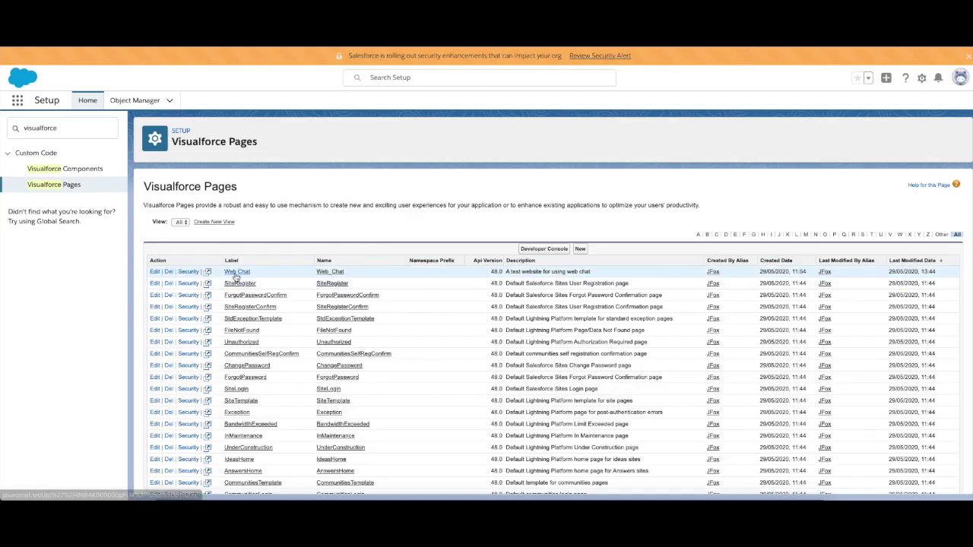
Open the Web Chat Visualforce page and examine its markup, including the embedded chat script and its commented-out settings.
{"action": "left_click", "coordinate": [235, 272]}
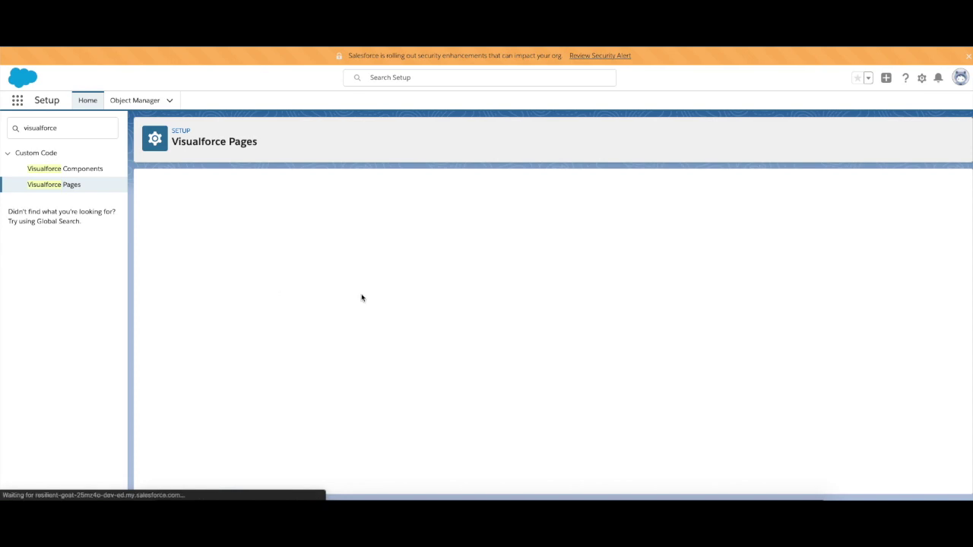
{"action": "scroll", "coordinate": [300, 298], "scroll_direction": "down", "scroll_amount": 1}
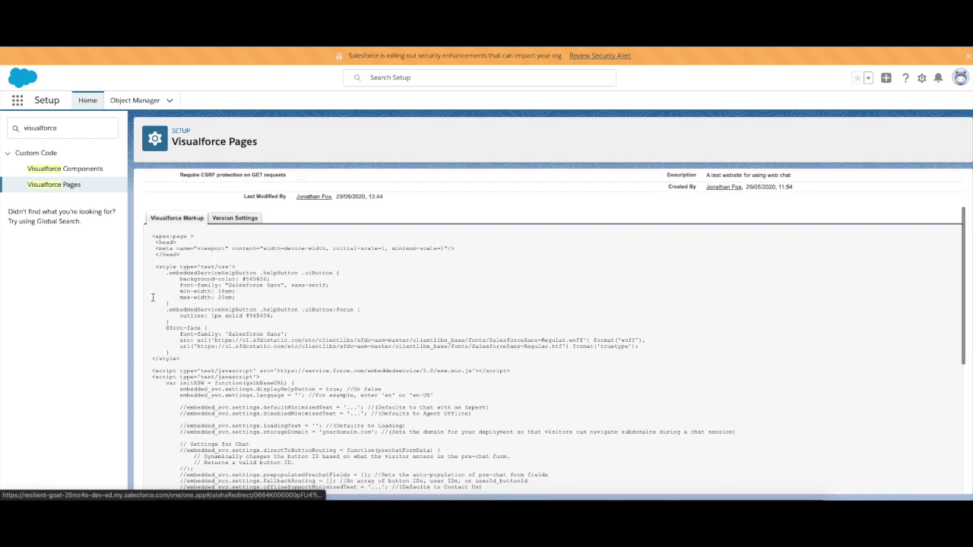
{"action": "scroll", "coordinate": [344, 395], "scroll_direction": "down", "scroll_amount": 4}
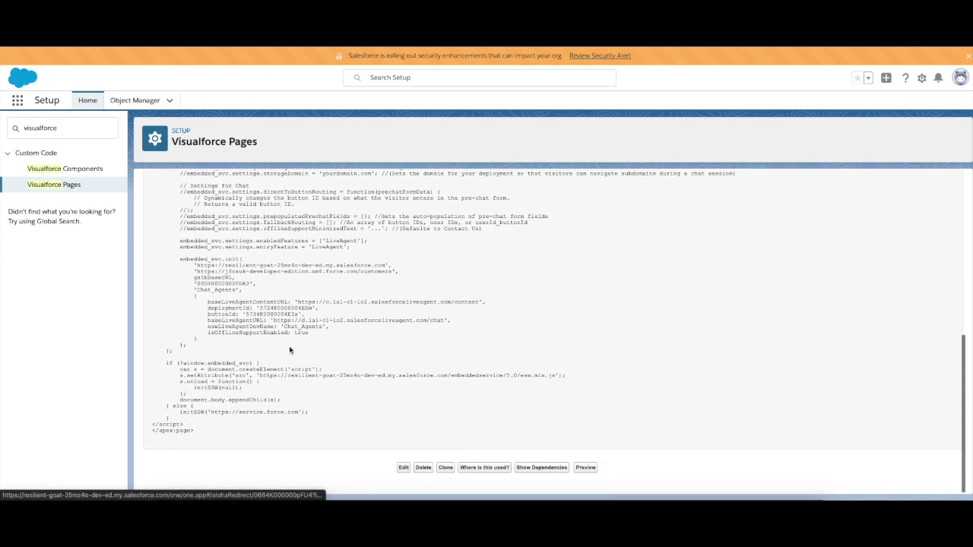
{"action": "scroll", "coordinate": [193, 422], "scroll_direction": "up", "scroll_amount": 1}
{"action": "scroll", "coordinate": [192, 423], "scroll_direction": "up", "scroll_amount": 3}
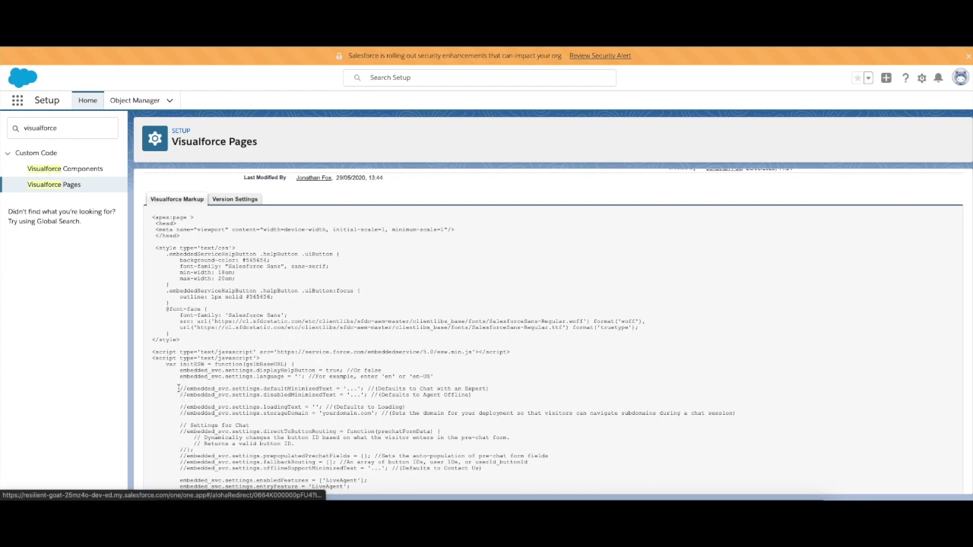
{"action": "double_click", "coordinate": [200, 385]}
{"action": "left_click", "coordinate": [184, 393]}
{"action": "scroll", "coordinate": [389, 396], "scroll_direction": "down", "scroll_amount": 2}
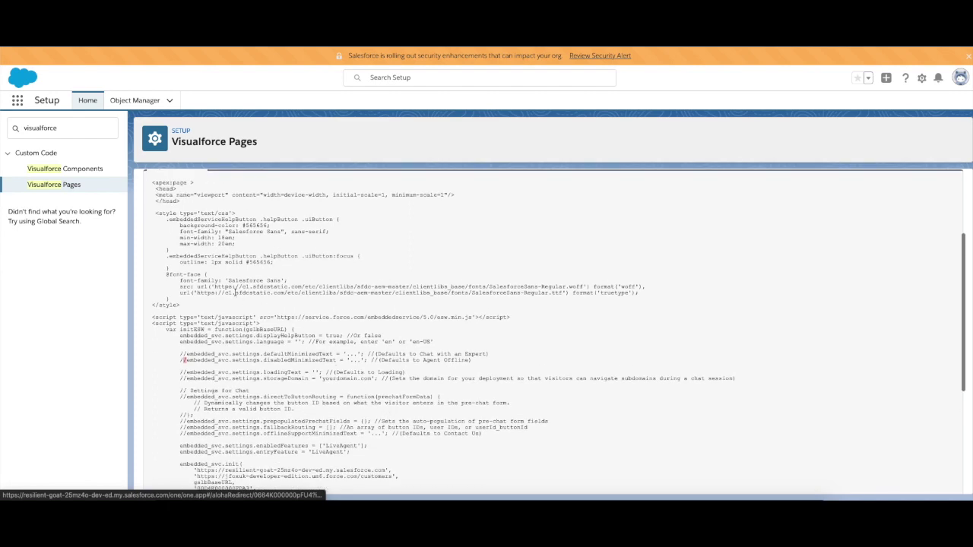
{"action": "scroll", "coordinate": [192, 220], "scroll_direction": "down", "scroll_amount": 5}
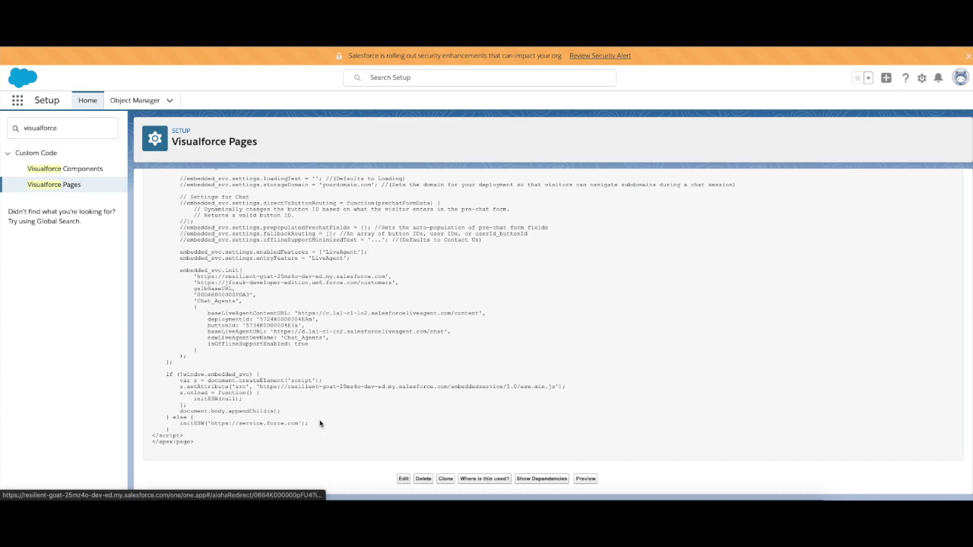
Return to the start of the Web Chat page's markup and look over its opening lines.
{"action": "scroll", "coordinate": [321, 424], "scroll_direction": "up", "scroll_amount": 8}
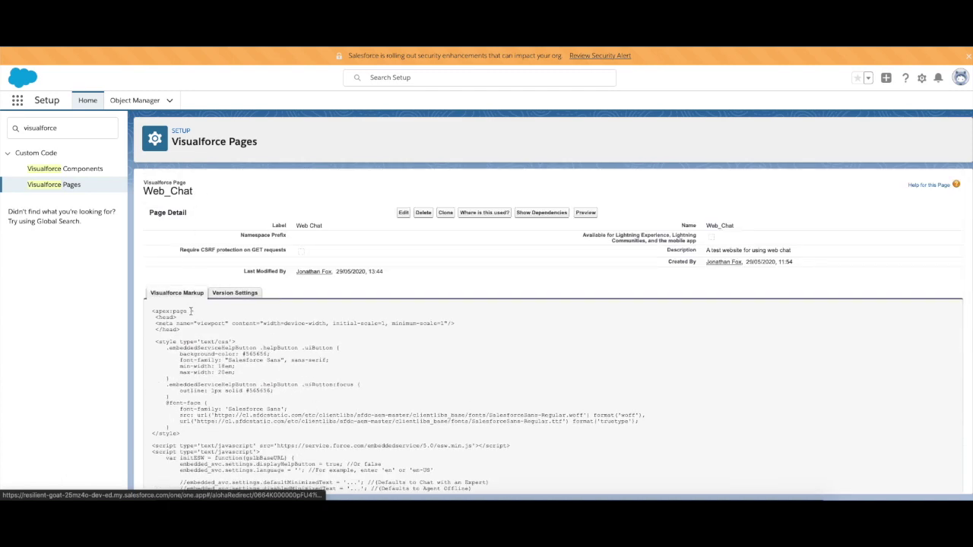
{"action": "scroll", "coordinate": [191, 311], "scroll_direction": "down", "scroll_amount": 1}
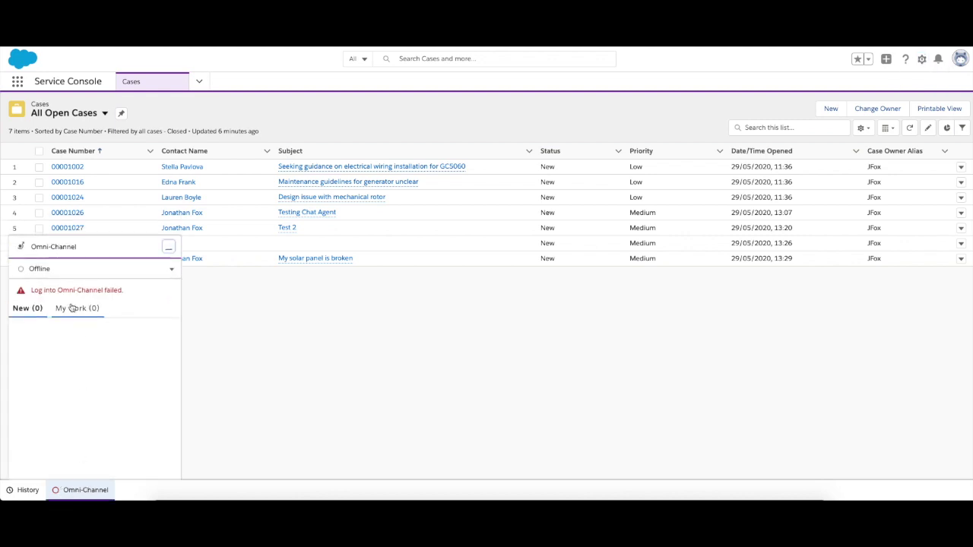
Set the Omni-Channel status to Available - Chat and accept the incoming chat request in the Service Console.
{"action": "left_click", "coordinate": [171, 270]}
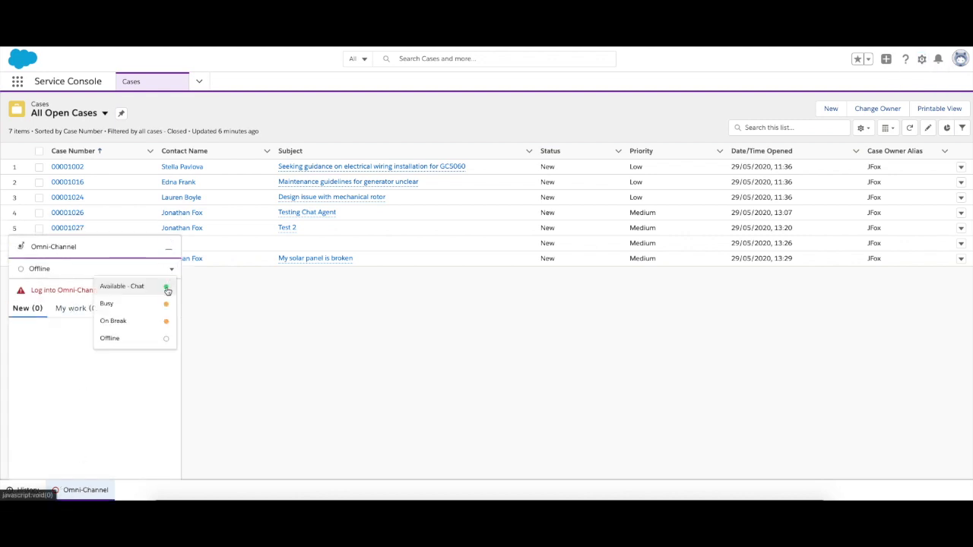
{"action": "left_click", "coordinate": [166, 290]}
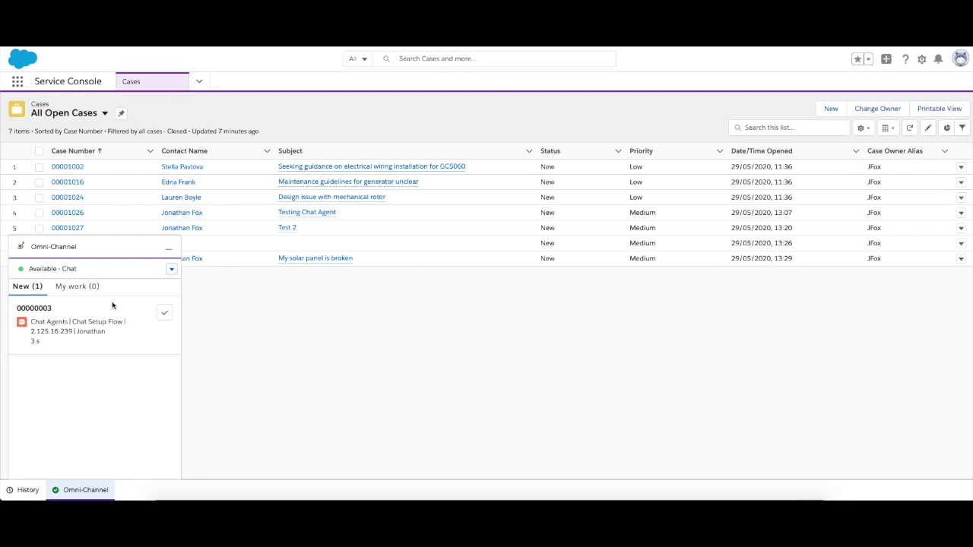
{"action": "mouse_move", "coordinate": [83, 340]}
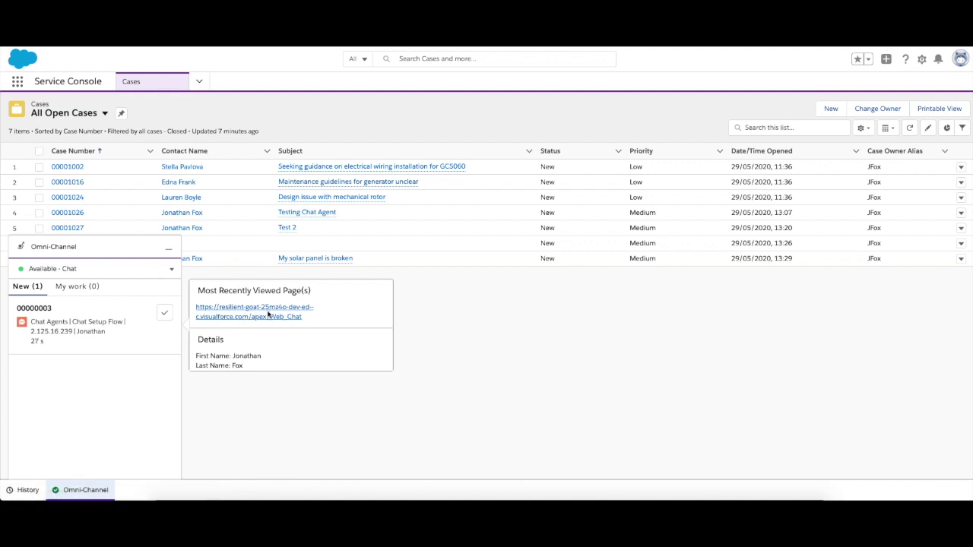
{"action": "left_click", "coordinate": [163, 314]}
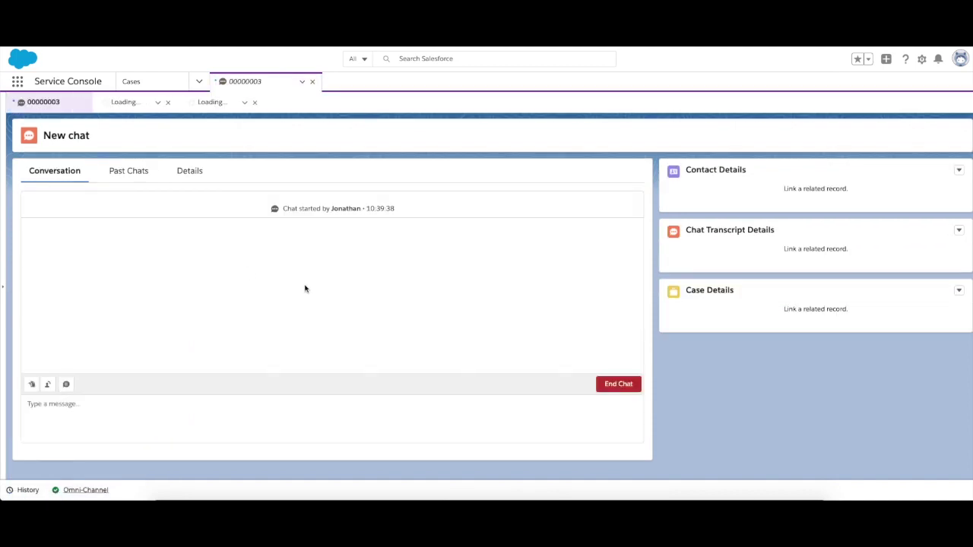
Send the visitor the chat message "Hello How can I help you?".
{"action": "left_click", "coordinate": [272, 418]}
{"action": "type", "text": "He"}
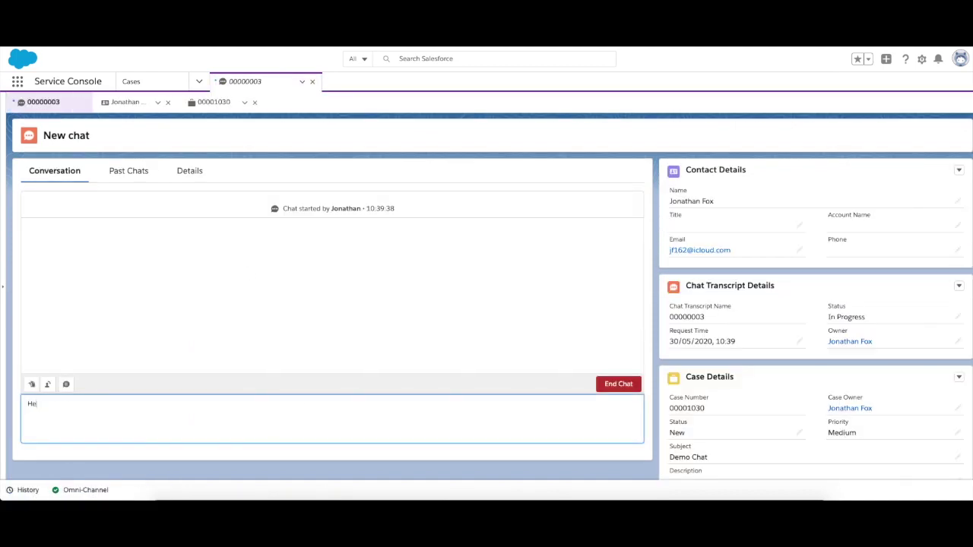
{"action": "type", "text": "llo How can I help you?"}
{"action": "key", "text": "Return"}
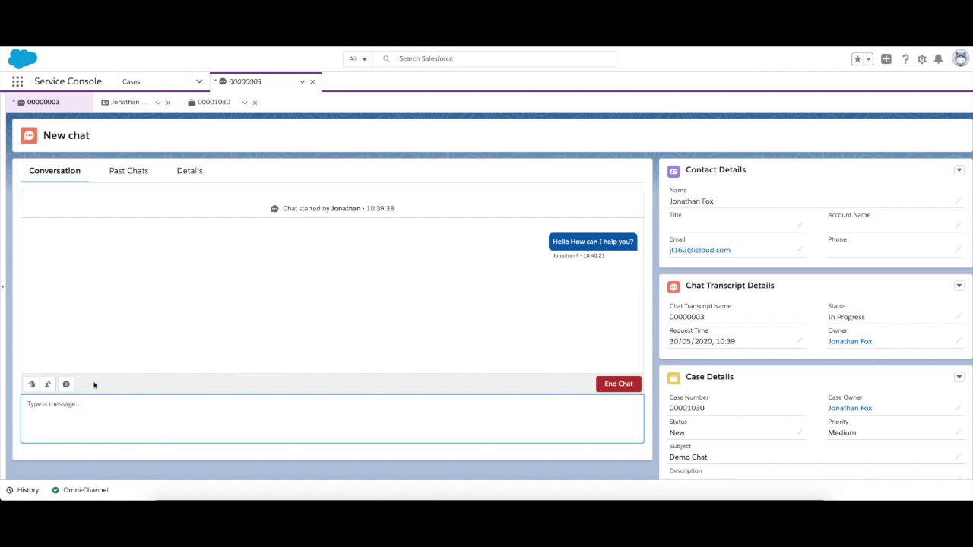
Check the Transfer Chat options for the active chat and close the form without transferring.
{"action": "left_click", "coordinate": [47, 385]}
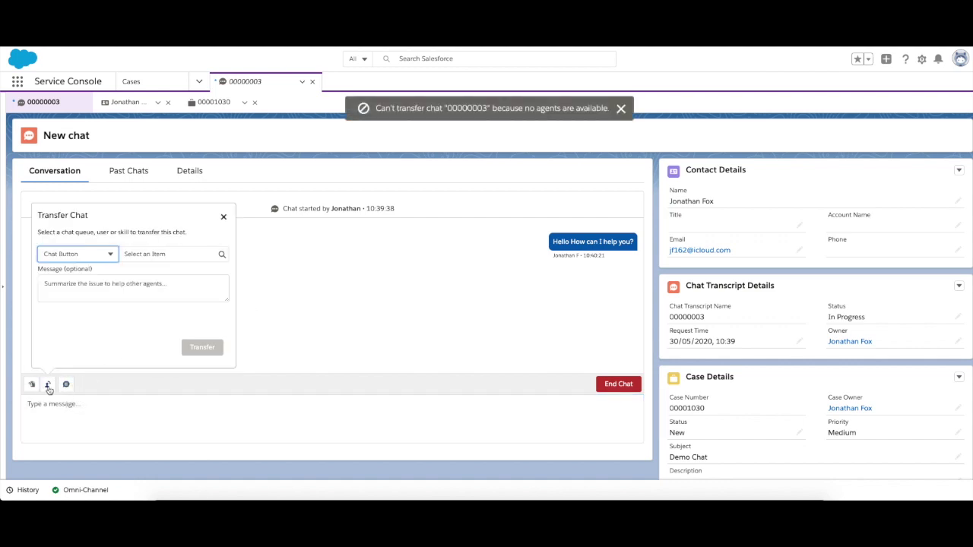
{"action": "left_click", "coordinate": [223, 217]}
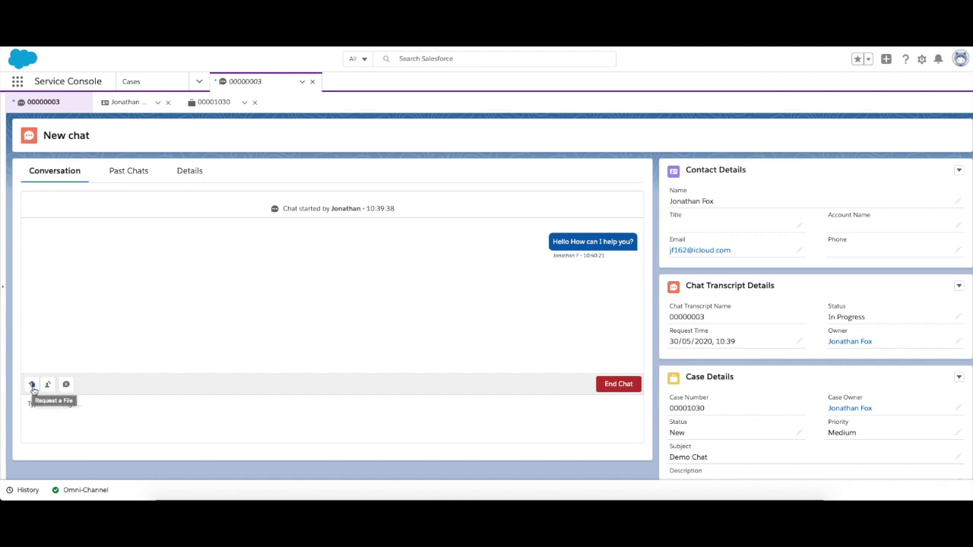
Request a file from the visitor to attach to the chat's case, and send the message "Please insert".
{"action": "left_click", "coordinate": [33, 386]}
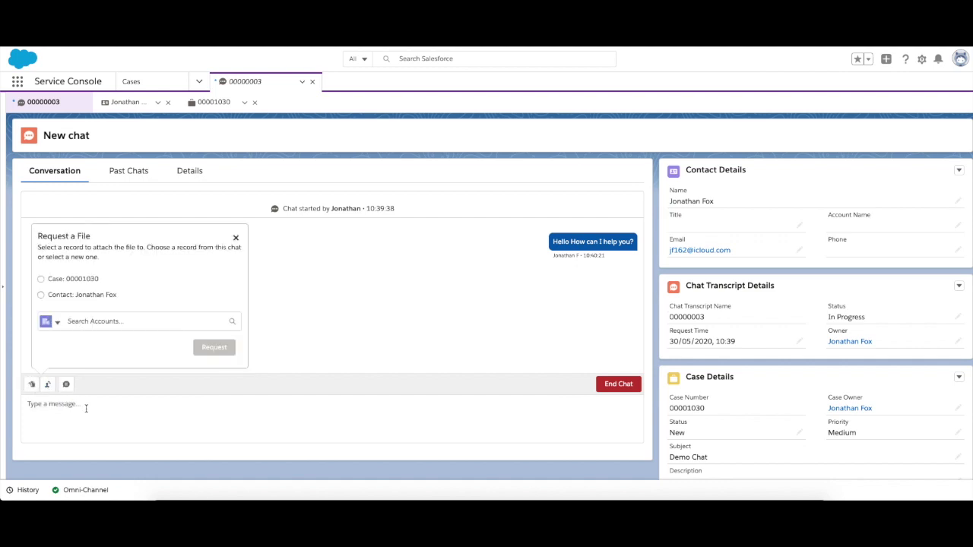
{"action": "left_click", "coordinate": [41, 279]}
{"action": "left_click", "coordinate": [215, 347]}
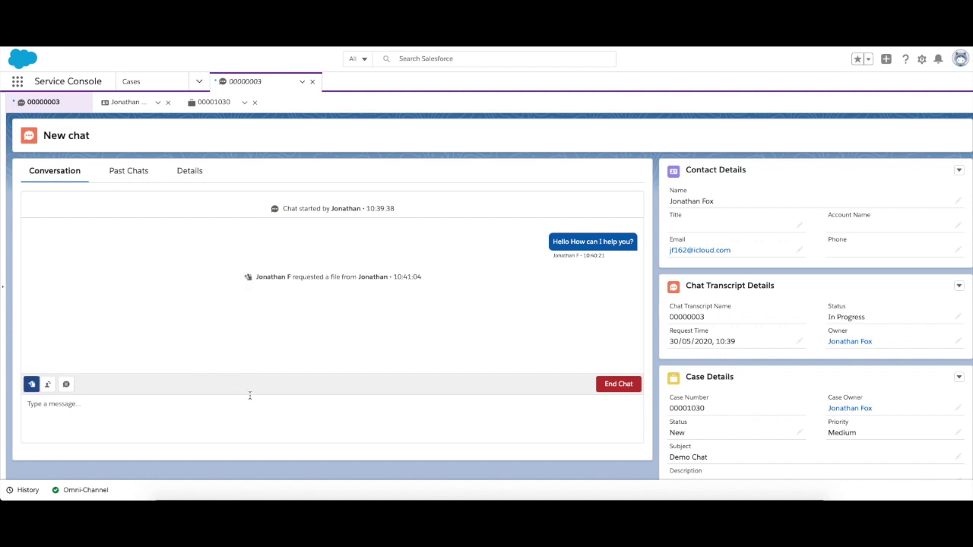
{"action": "left_click", "coordinate": [395, 413]}
{"action": "type", "text": "Please i"}
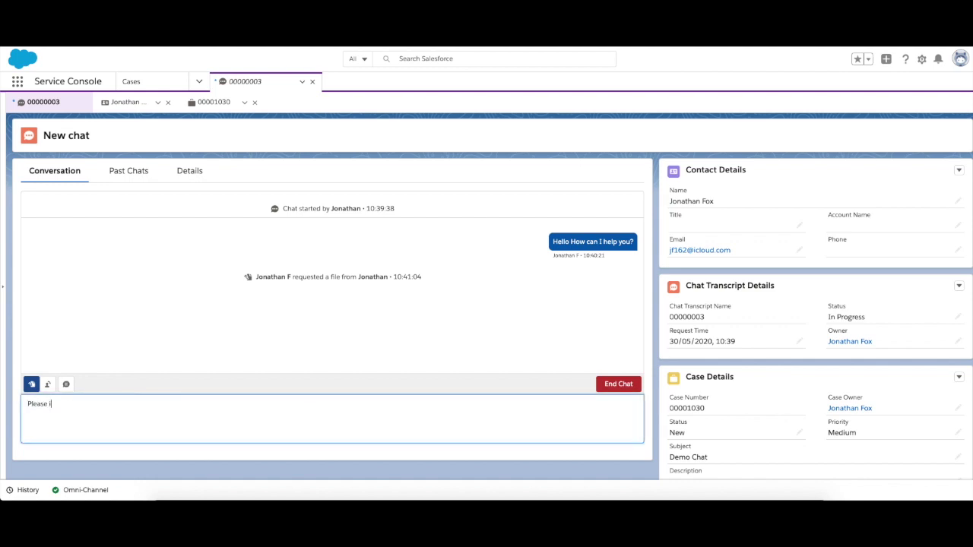
{"action": "type", "text": "nsert"}
{"action": "key", "text": "Return"}
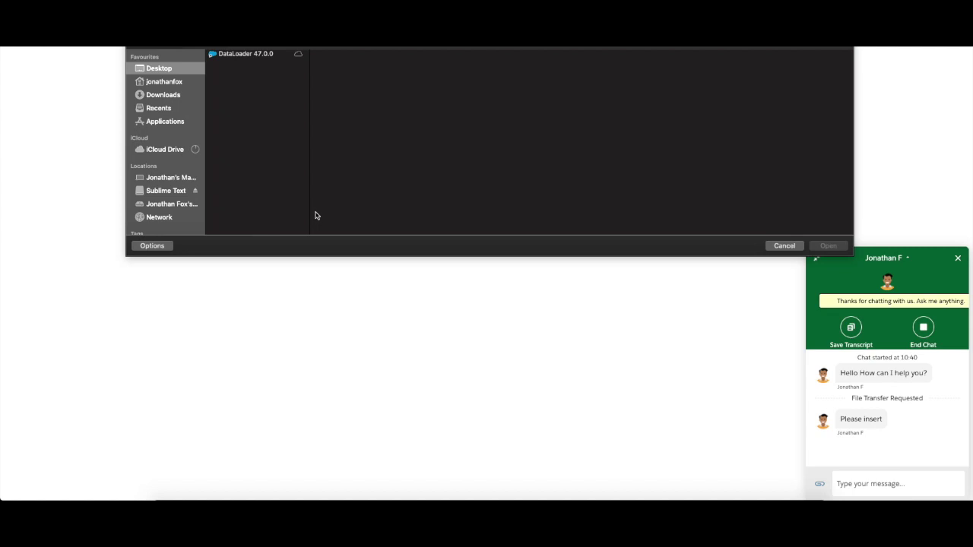
Switch to the visitor's chat page and choose EB_AIVA.pdf from the Downloads folder as the requested file.
{"action": "left_click", "coordinate": [162, 93]}
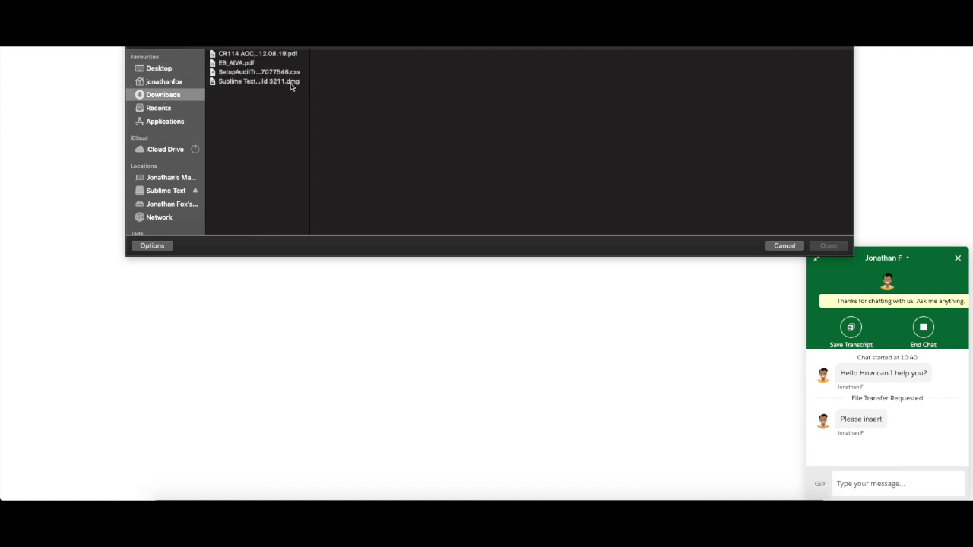
{"action": "left_click", "coordinate": [232, 63]}
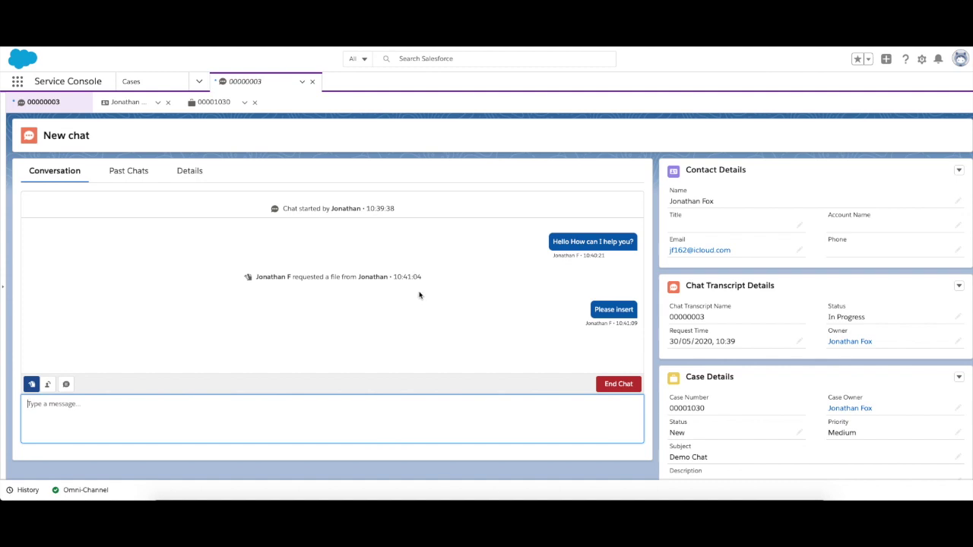
Review the visitor's past chats in the agent console, along with the linked contact, transcript and case details.
{"action": "left_click", "coordinate": [117, 171]}
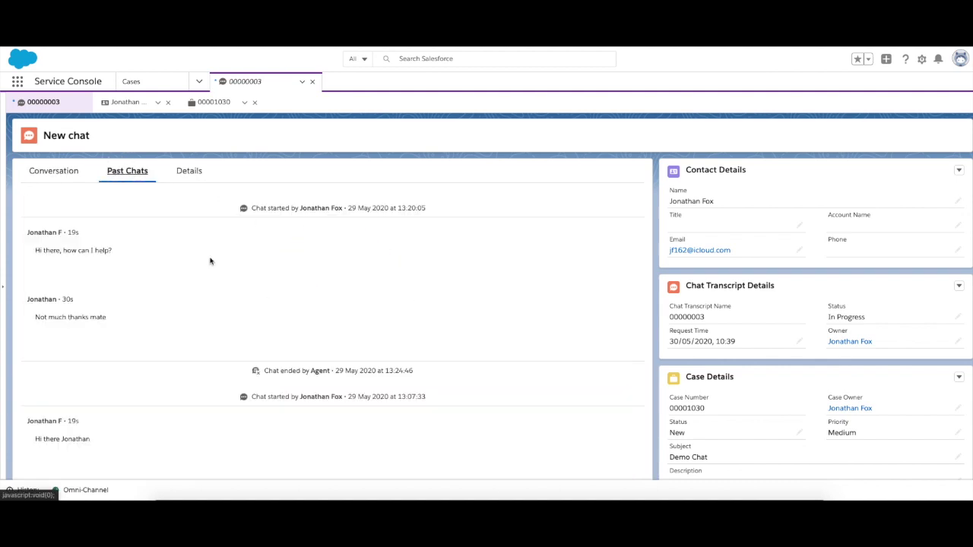
{"action": "scroll", "coordinate": [145, 256], "scroll_direction": "down", "scroll_amount": 3}
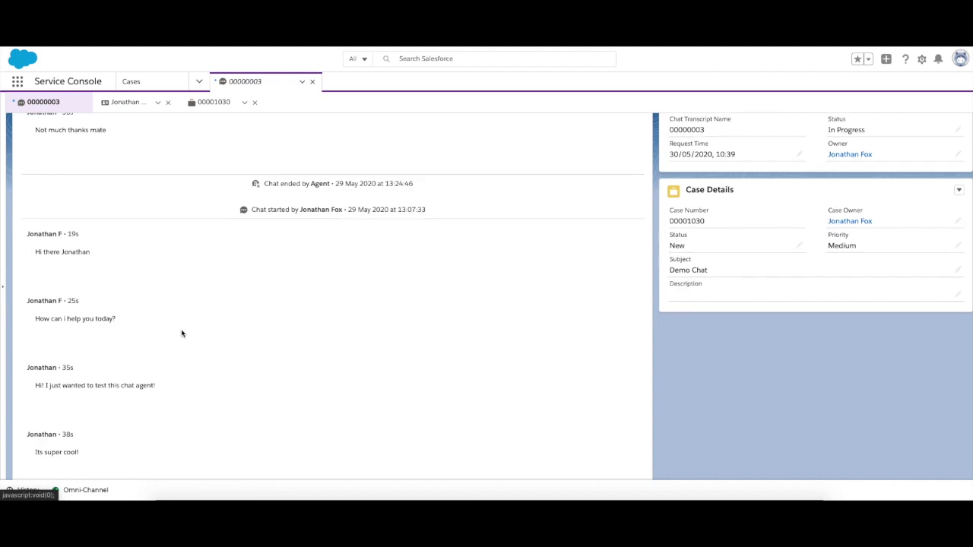
{"action": "scroll", "coordinate": [139, 220], "scroll_direction": "down", "scroll_amount": 2}
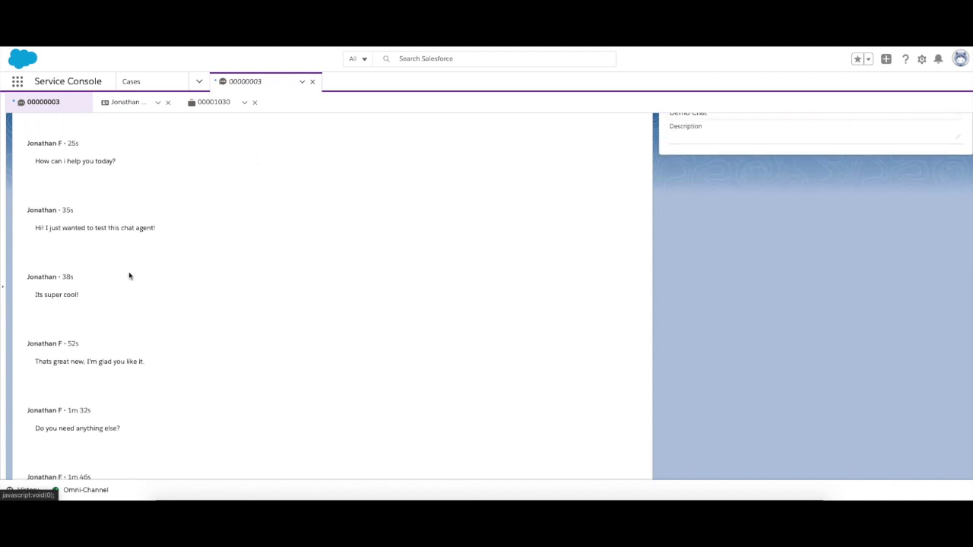
{"action": "scroll", "coordinate": [126, 285], "scroll_direction": "down", "scroll_amount": 4}
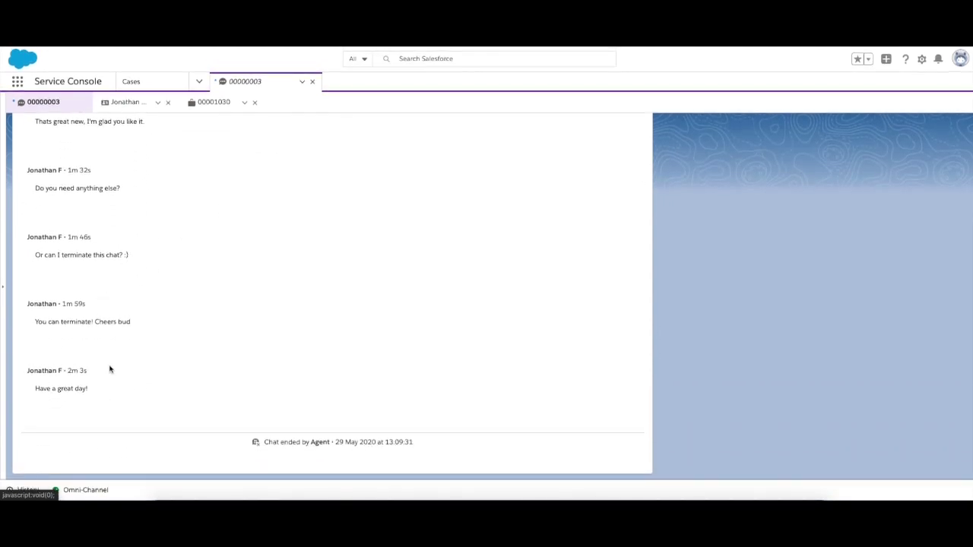
{"action": "scroll", "coordinate": [109, 245], "scroll_direction": "up", "scroll_amount": 10}
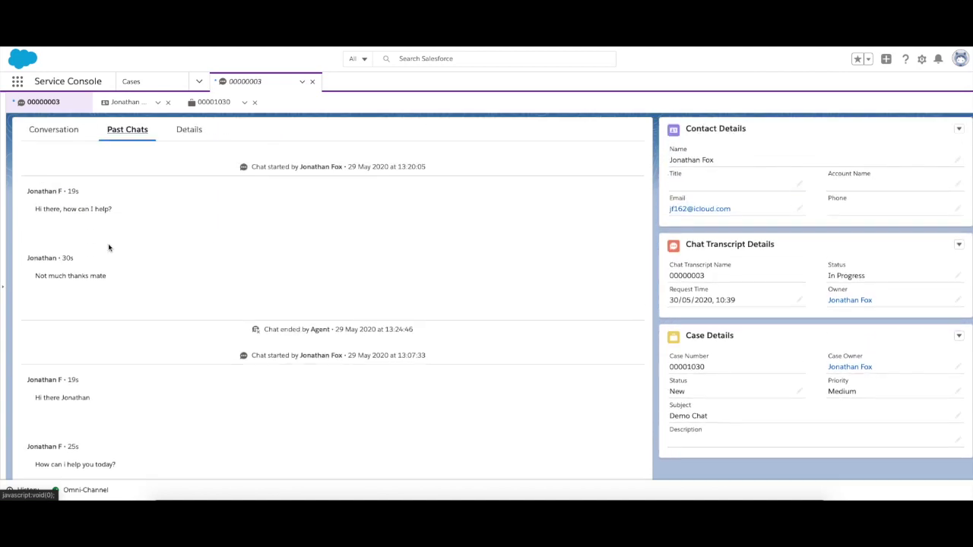
{"action": "scroll", "coordinate": [362, 370], "scroll_direction": "down", "scroll_amount": 1}
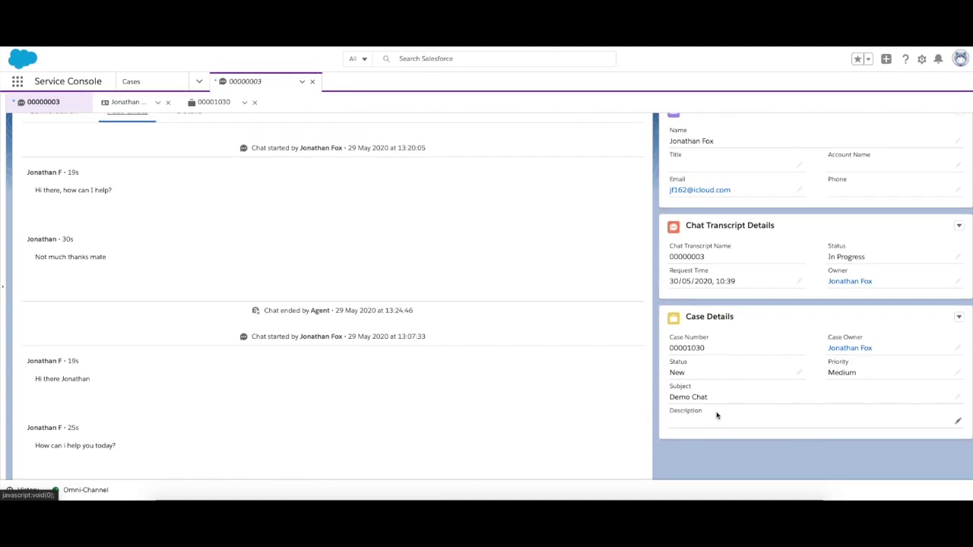
{"action": "scroll", "coordinate": [651, 408], "scroll_direction": "up", "scroll_amount": 1}
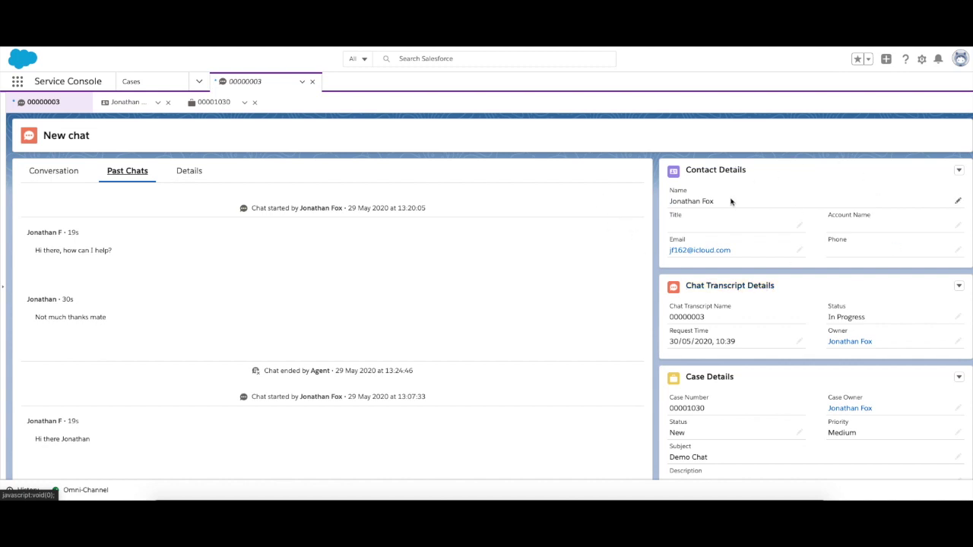
Examine the current chat's transcript details, including its attached records and visitor details.
{"action": "left_click", "coordinate": [190, 171]}
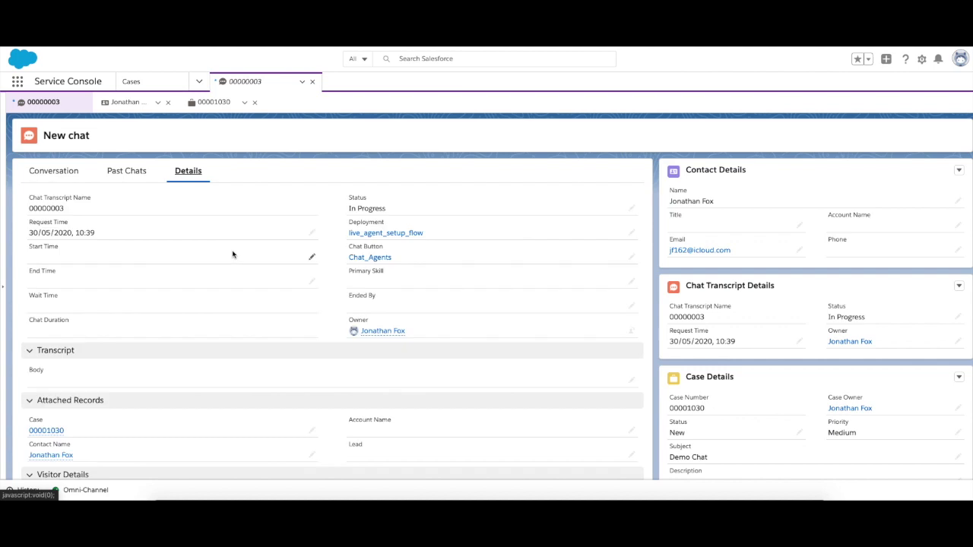
{"action": "scroll", "coordinate": [230, 256], "scroll_direction": "down", "scroll_amount": 1}
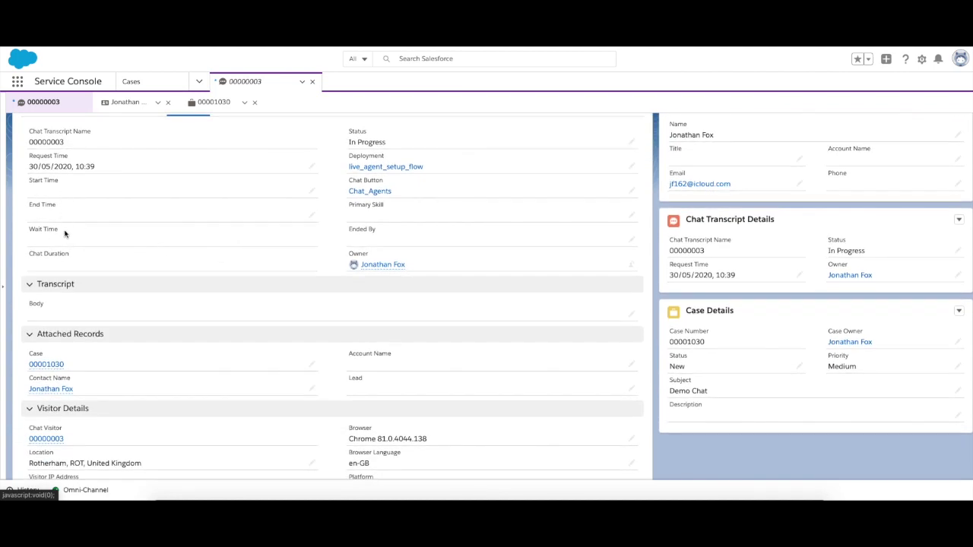
{"action": "scroll", "coordinate": [208, 291], "scroll_direction": "down", "scroll_amount": 1}
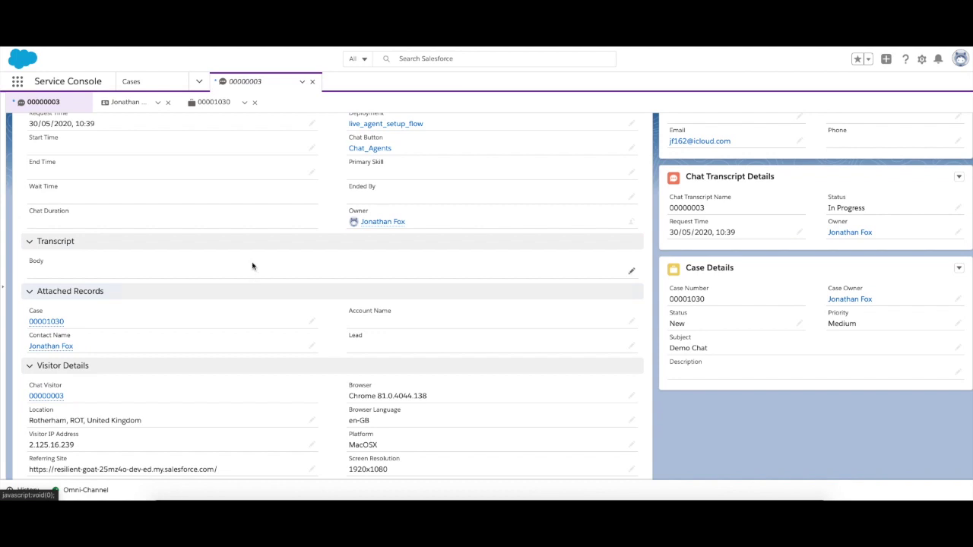
{"action": "scroll", "coordinate": [180, 248], "scroll_direction": "down", "scroll_amount": 1}
{"action": "scroll", "coordinate": [182, 249], "scroll_direction": "up", "scroll_amount": 3}
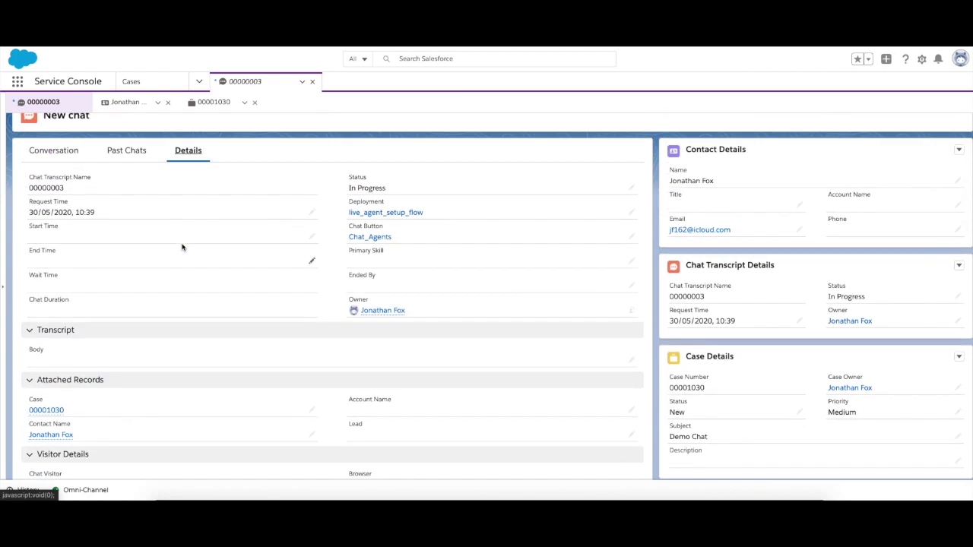
Return to the chat conversation and end the chat session, confirming the ending.
{"action": "left_click", "coordinate": [60, 173]}
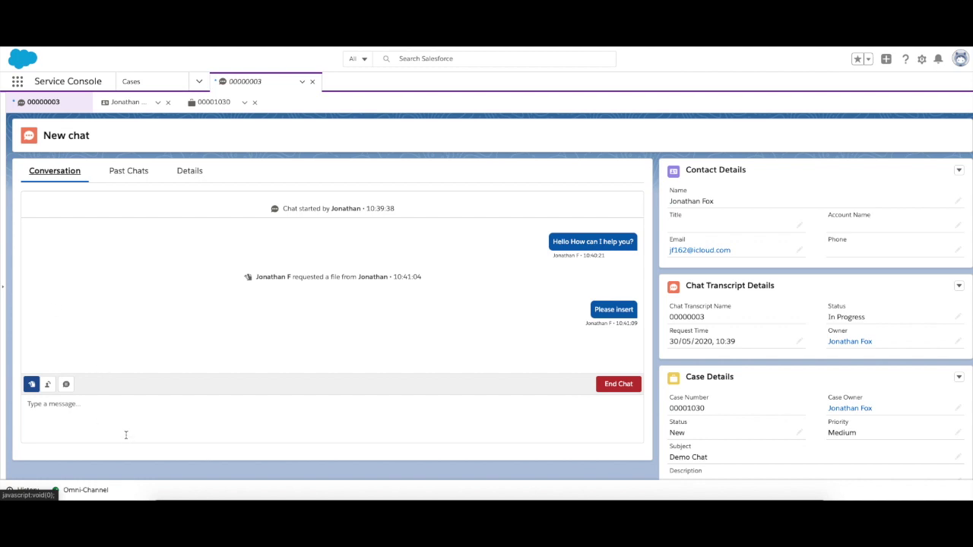
{"action": "left_click", "coordinate": [177, 403]}
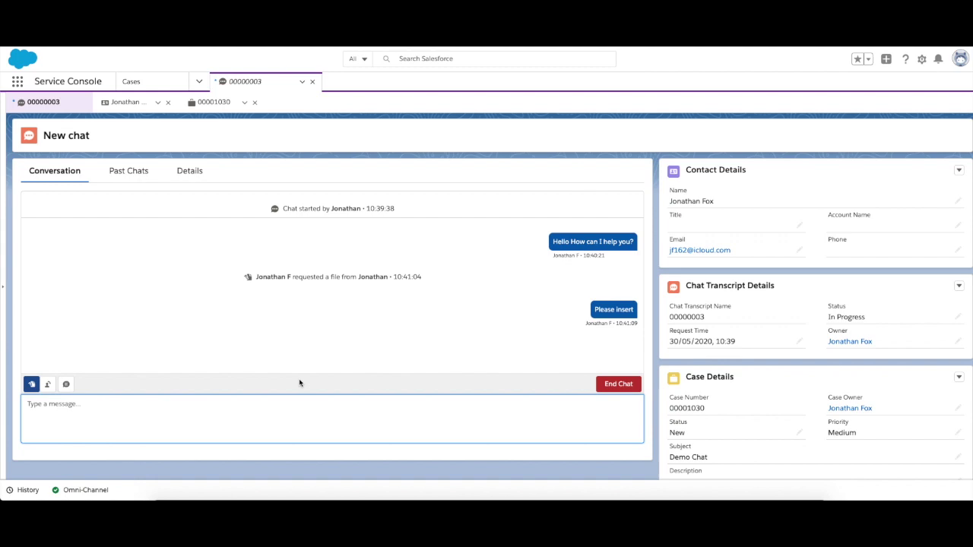
{"action": "left_click", "coordinate": [617, 385]}
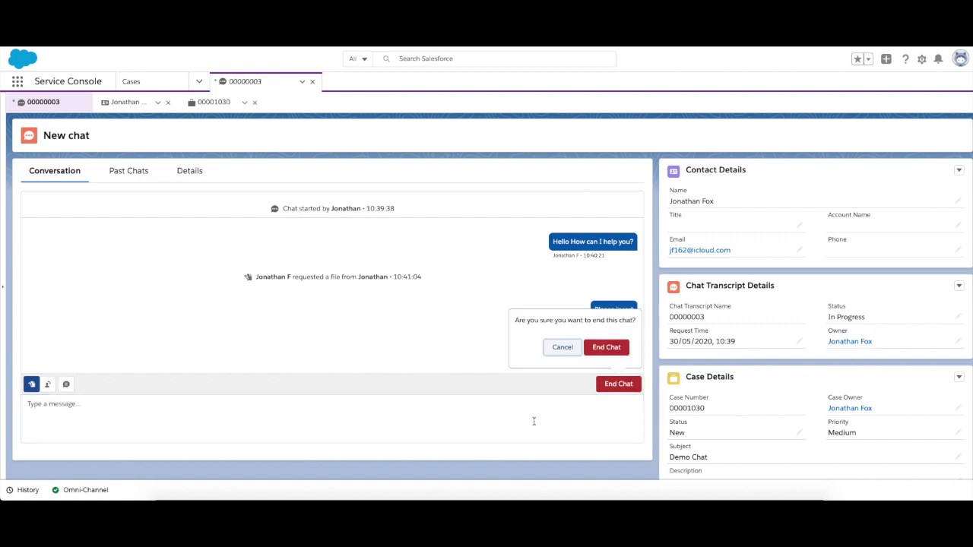
{"action": "left_click", "coordinate": [606, 348]}
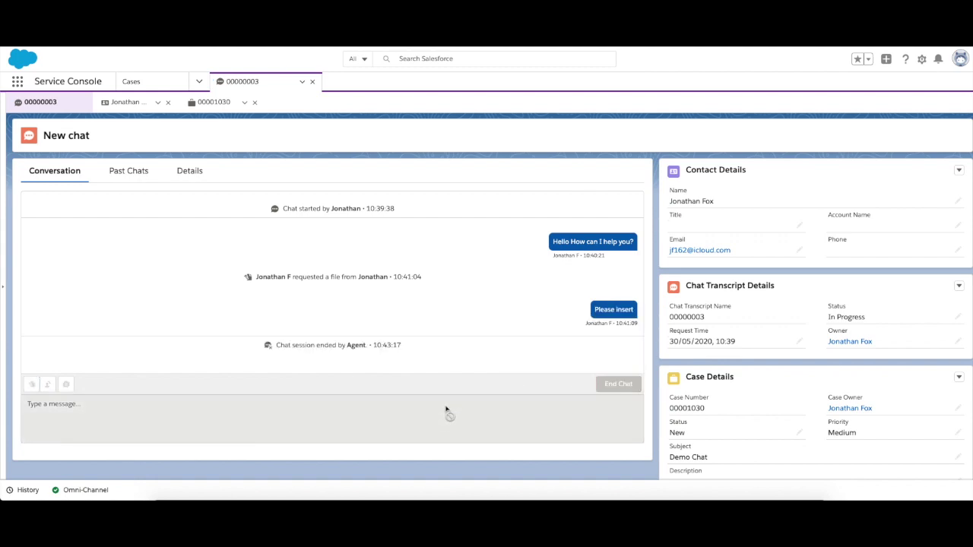